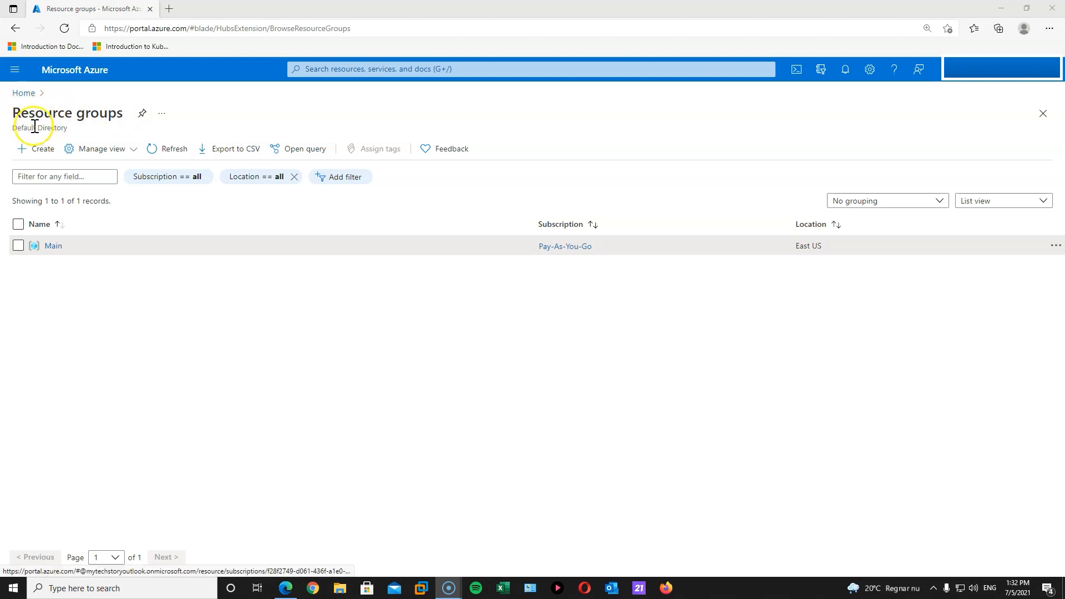
Step: Create a resource group named Storage under the Pay-As-You-Go subscription in the (US) East US region
click(36, 156)
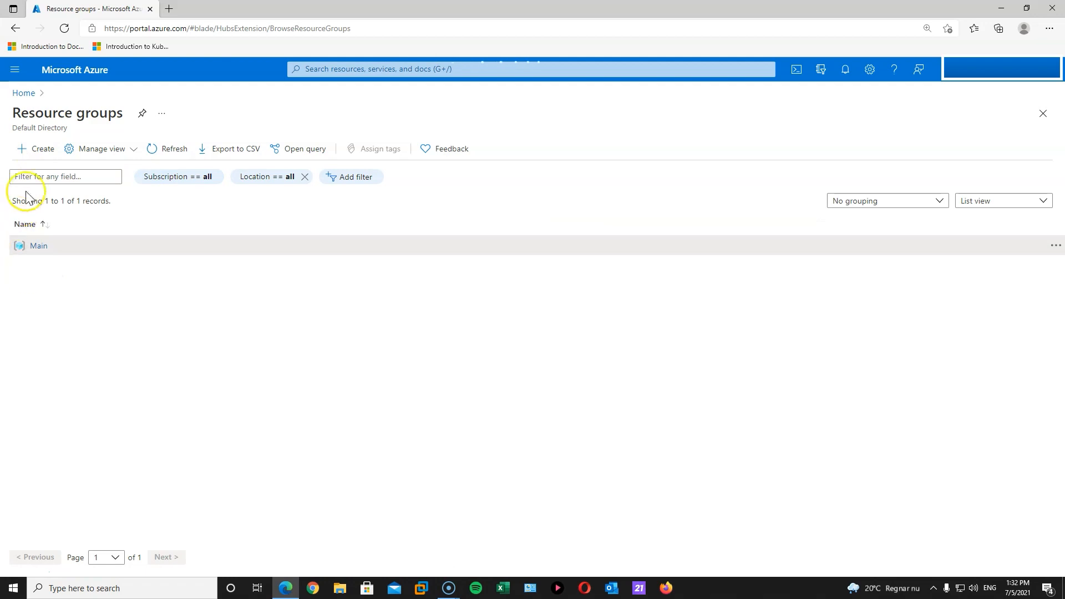
click(30, 155)
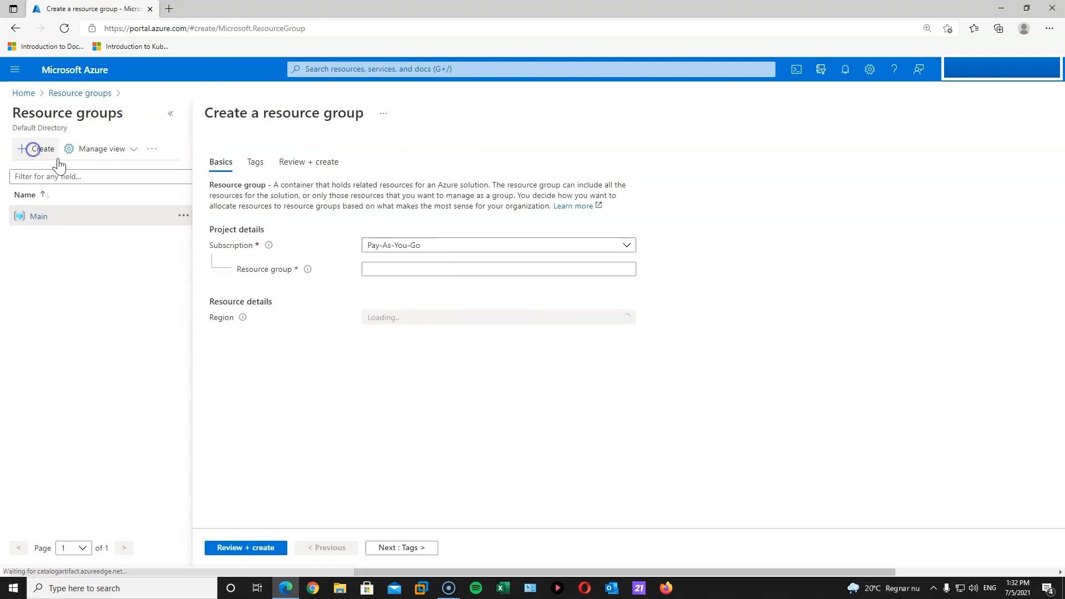
click(447, 269)
click(764, 282)
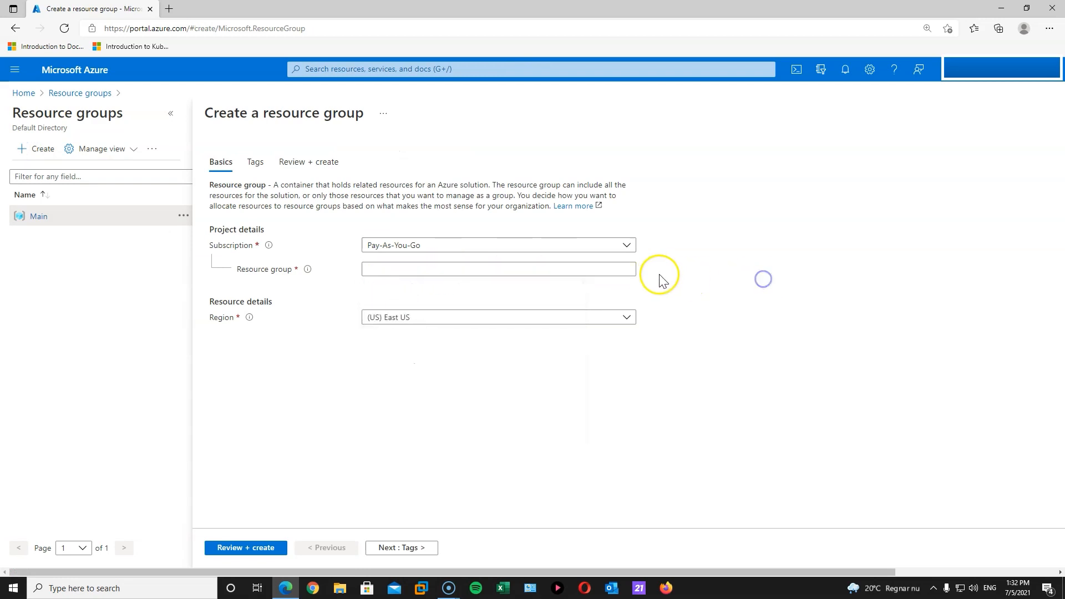
key(Tab)
key(Tab)
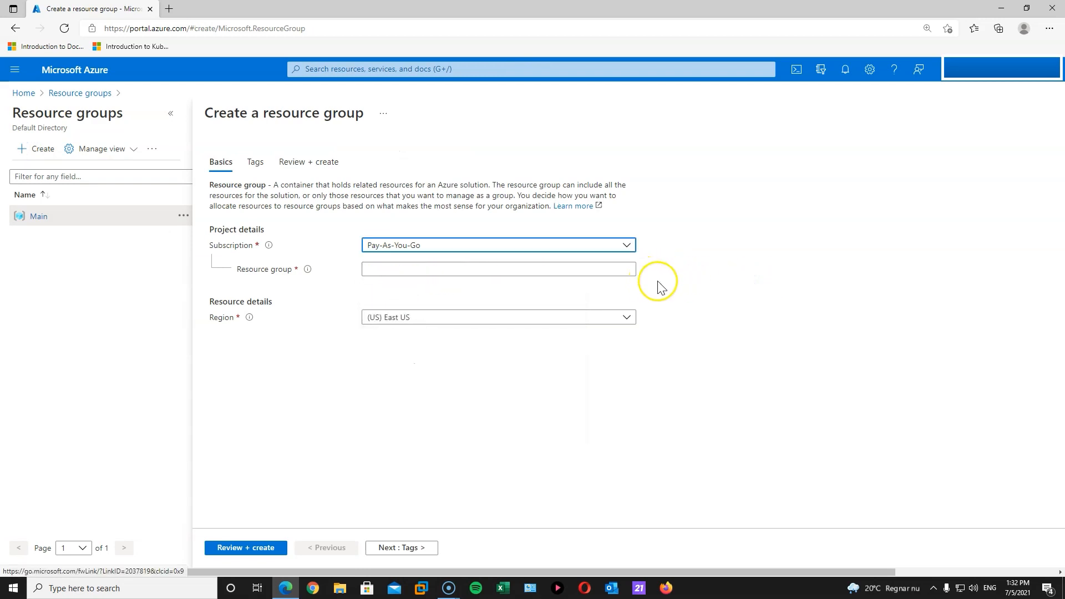
text(Storage)
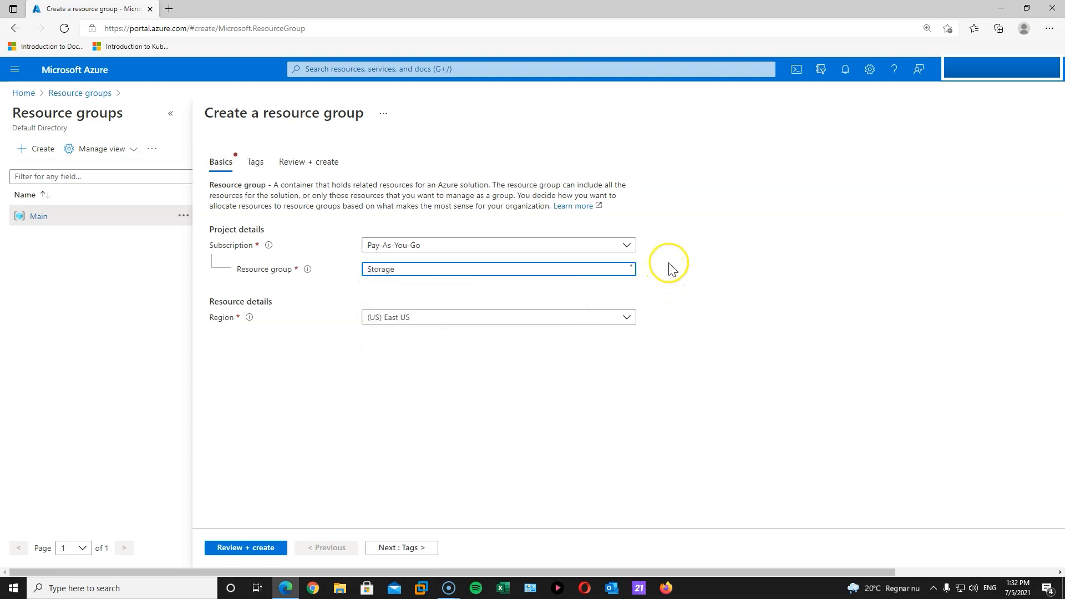
click(410, 549)
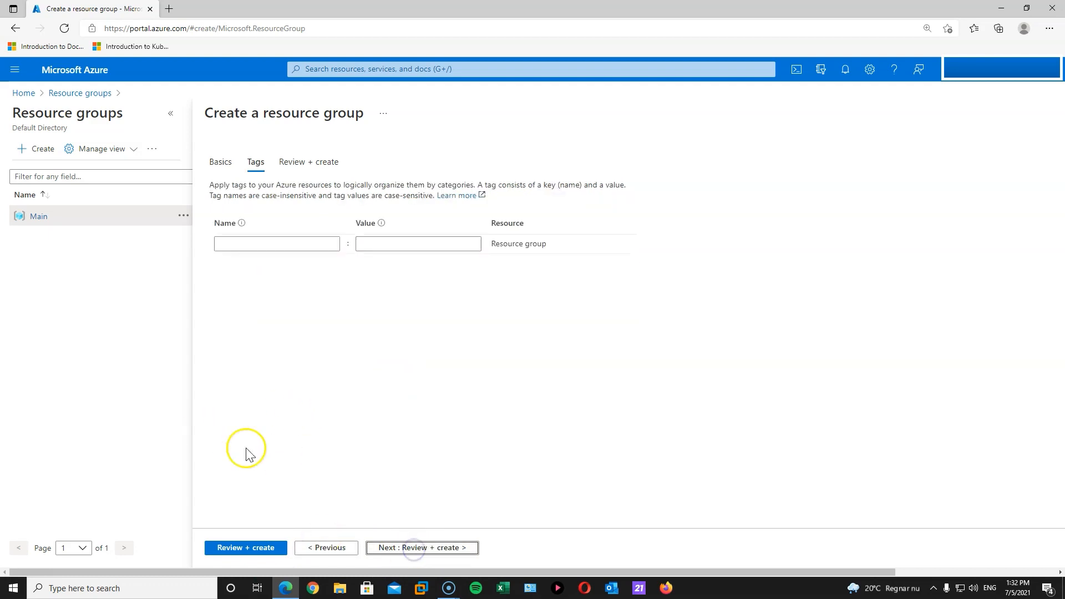
click(422, 549)
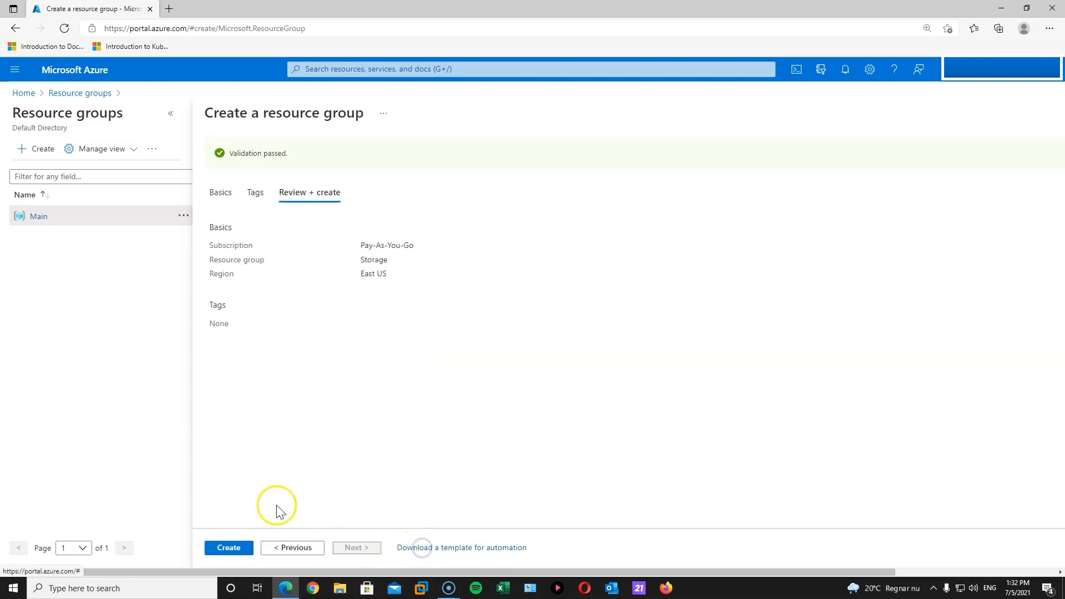
click(235, 549)
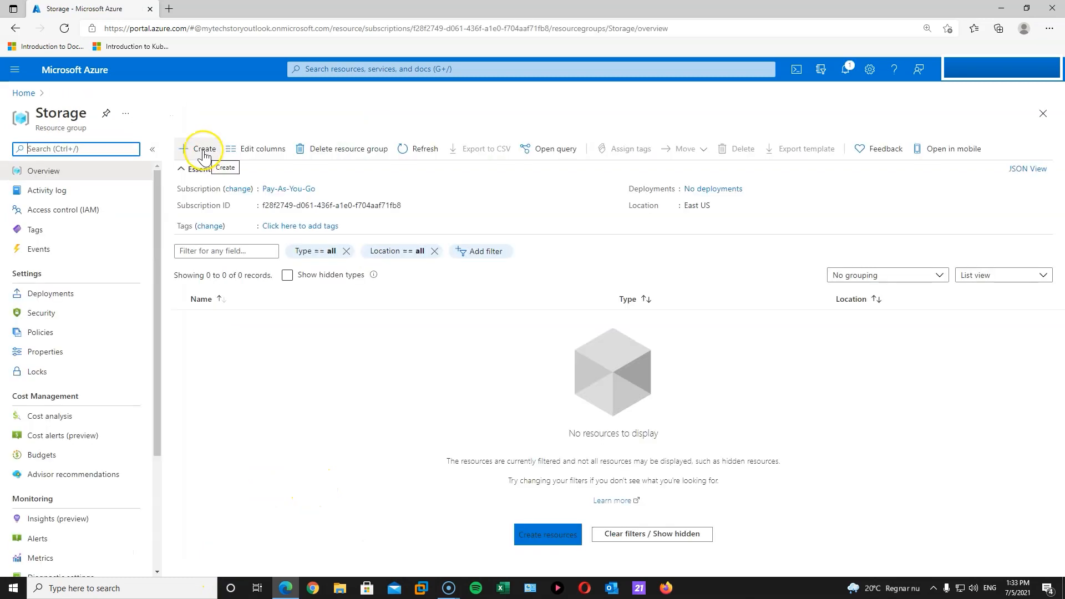
click(204, 150)
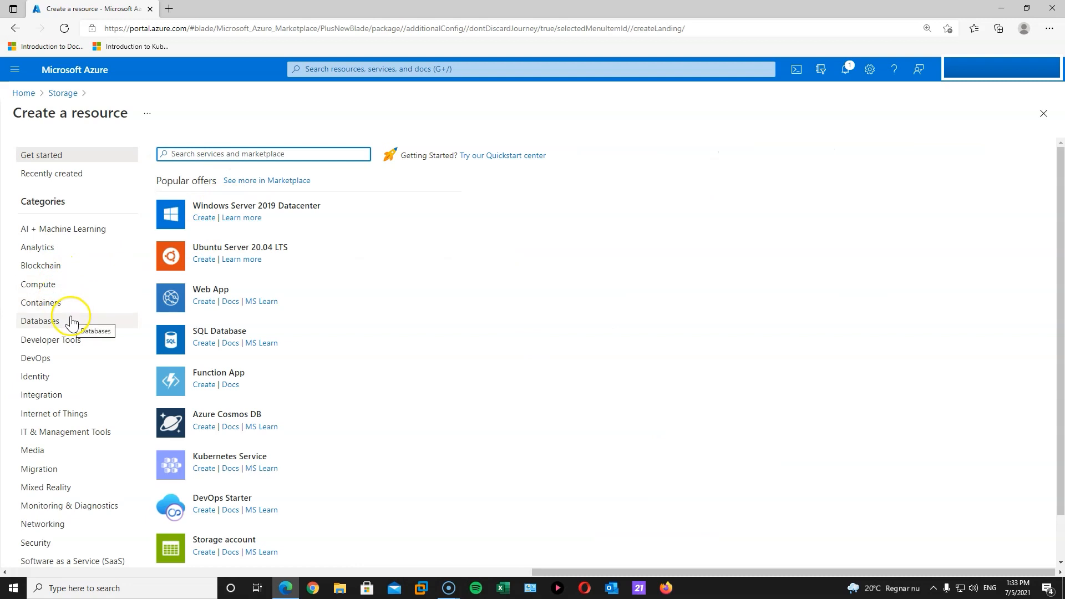
click(244, 153)
text(stor)
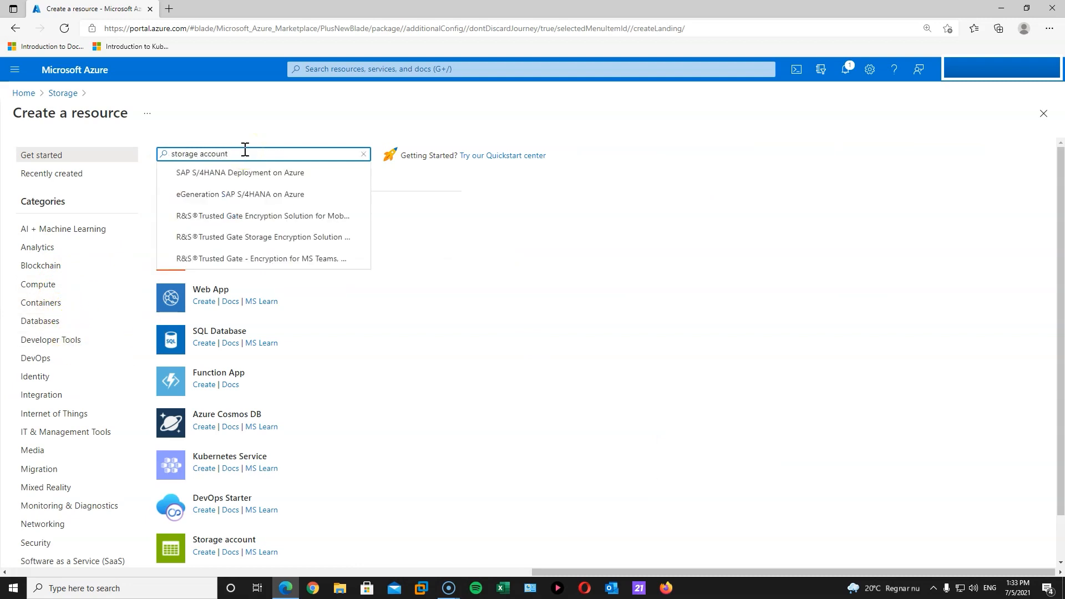
text(age account)
Step: Go to the Storage accounts service and begin a new account named containeracctdemo2021 in the Main resource group
click(382, 67)
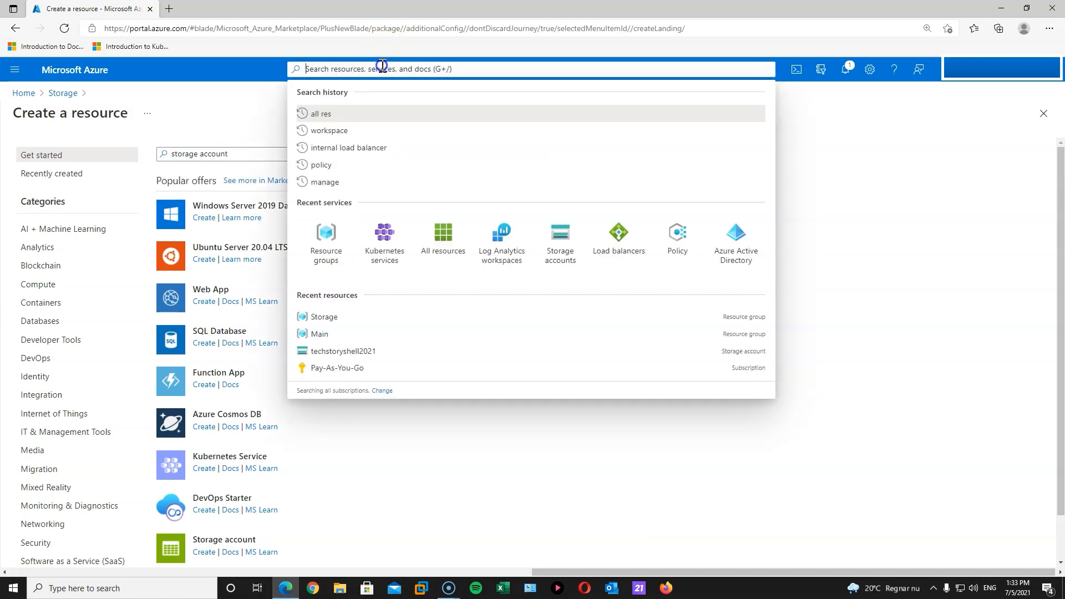
text(storage)
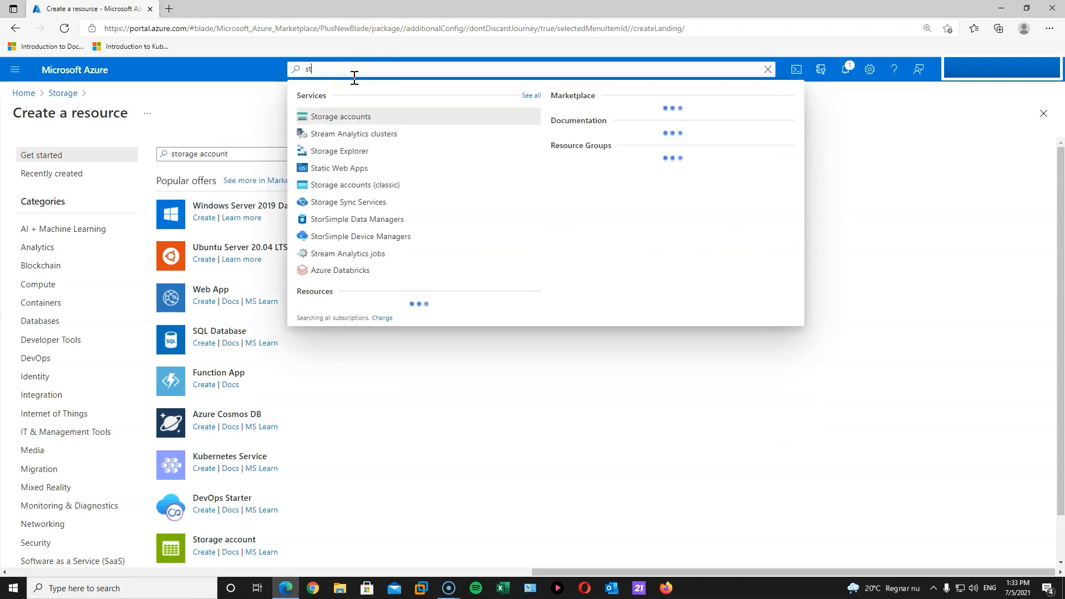
click(364, 115)
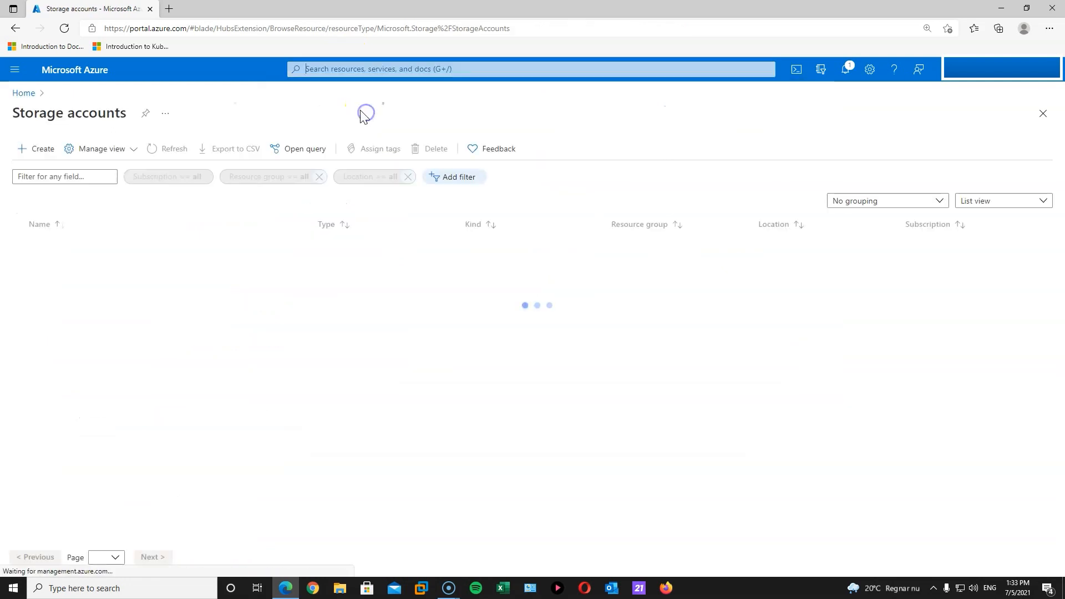
click(36, 150)
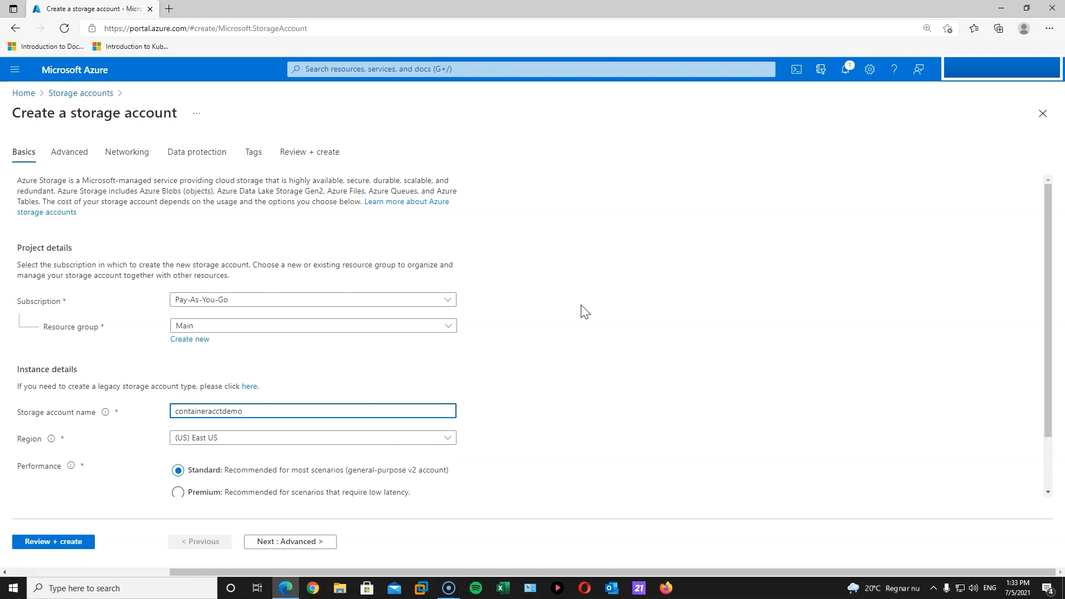
Step: Set the account's redundancy to Locally-redundant storage (LRS) and create the storage account
scroll(555, 303, down, 1)
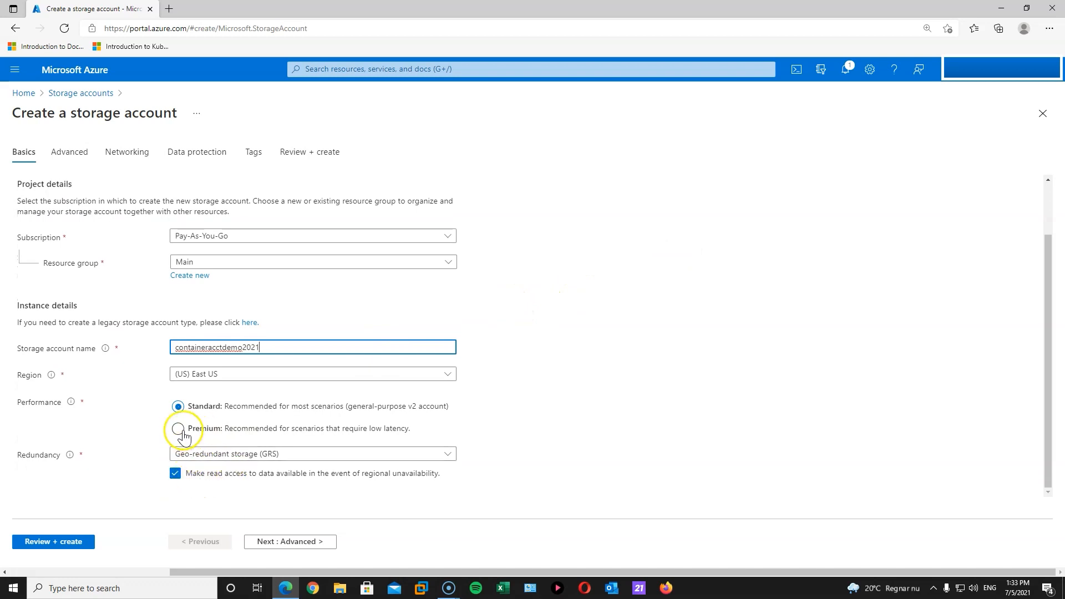
click(289, 461)
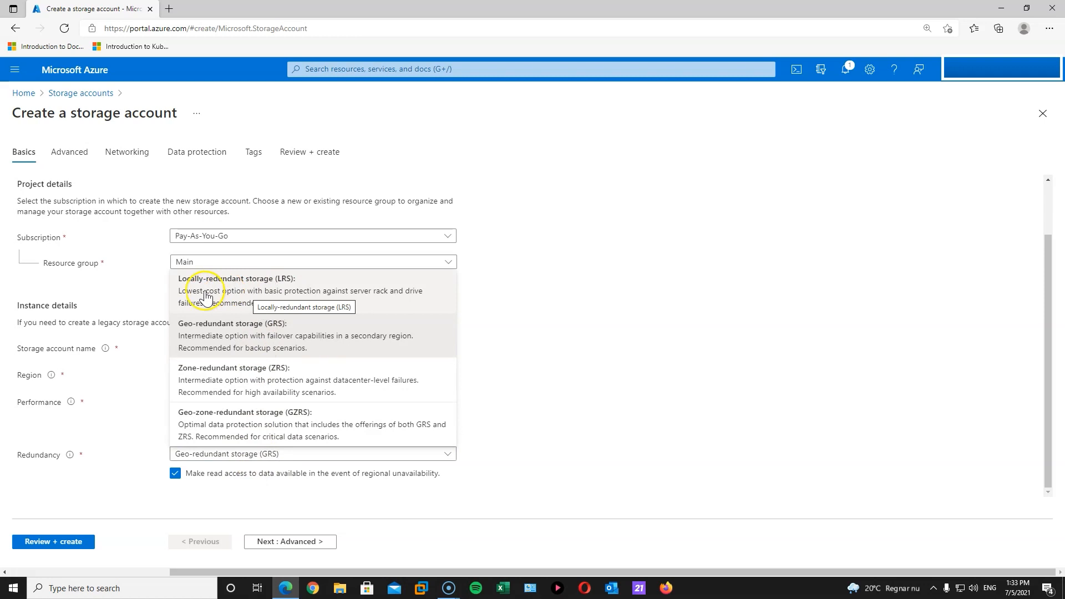
click(243, 296)
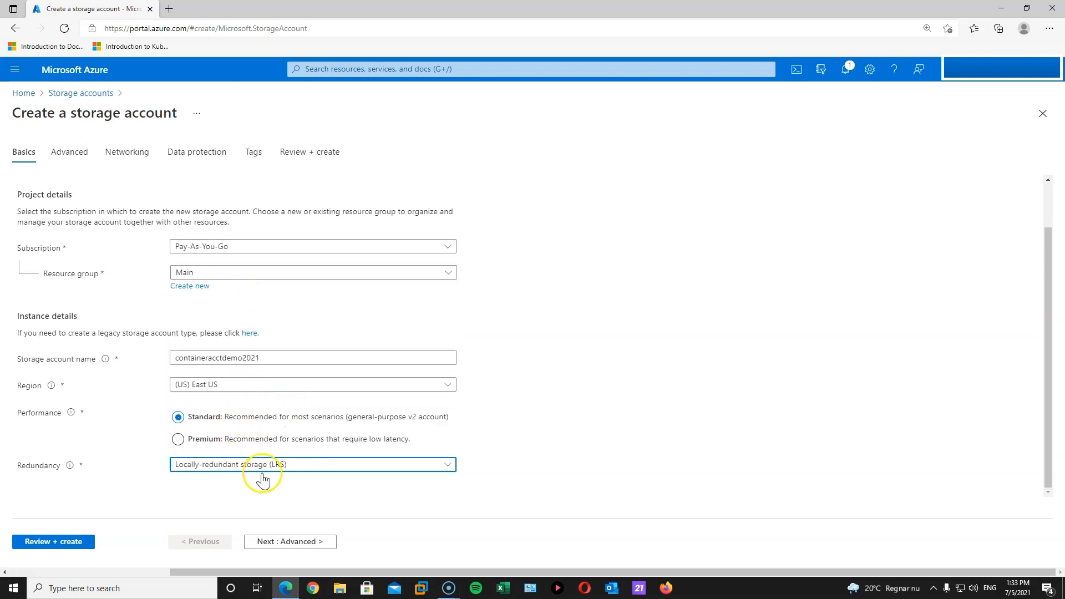
click(289, 542)
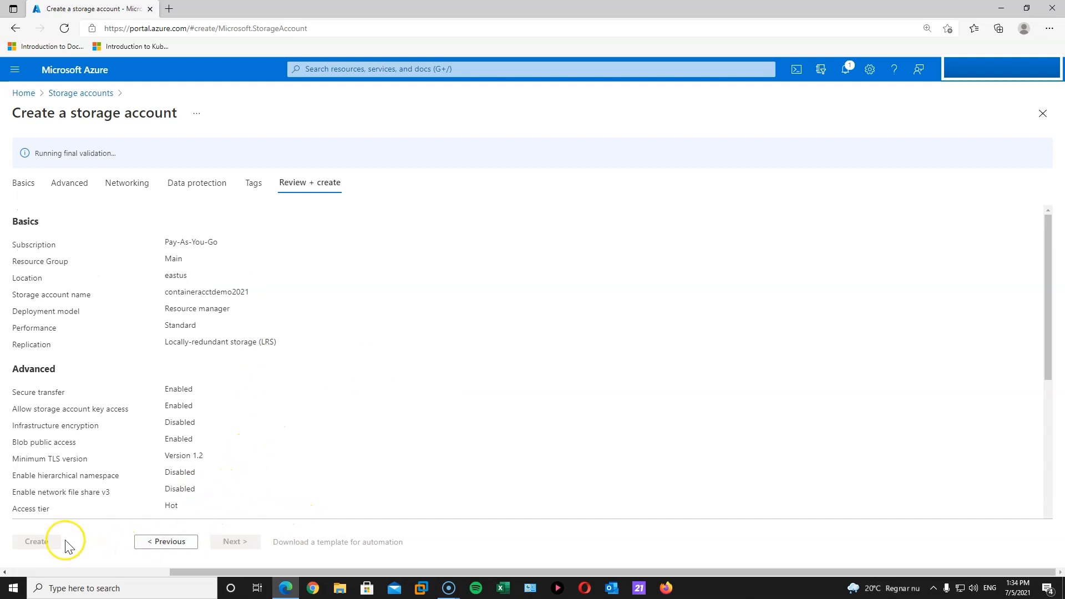
click(38, 542)
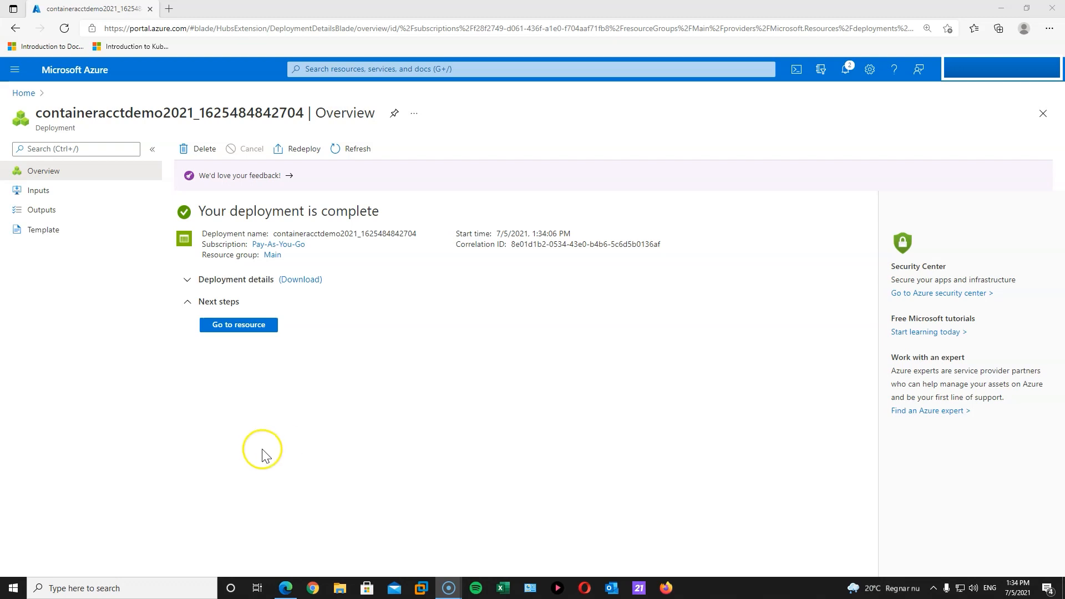
Step: Go to the containeracctdemo2021 storage account and create a private container named lifecycle
click(240, 329)
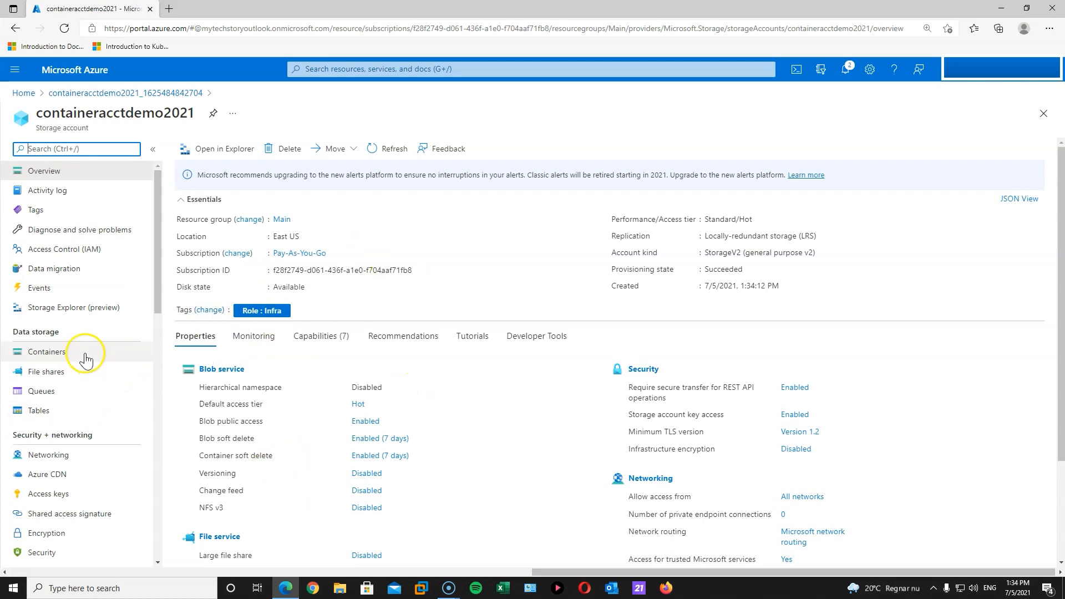
click(67, 355)
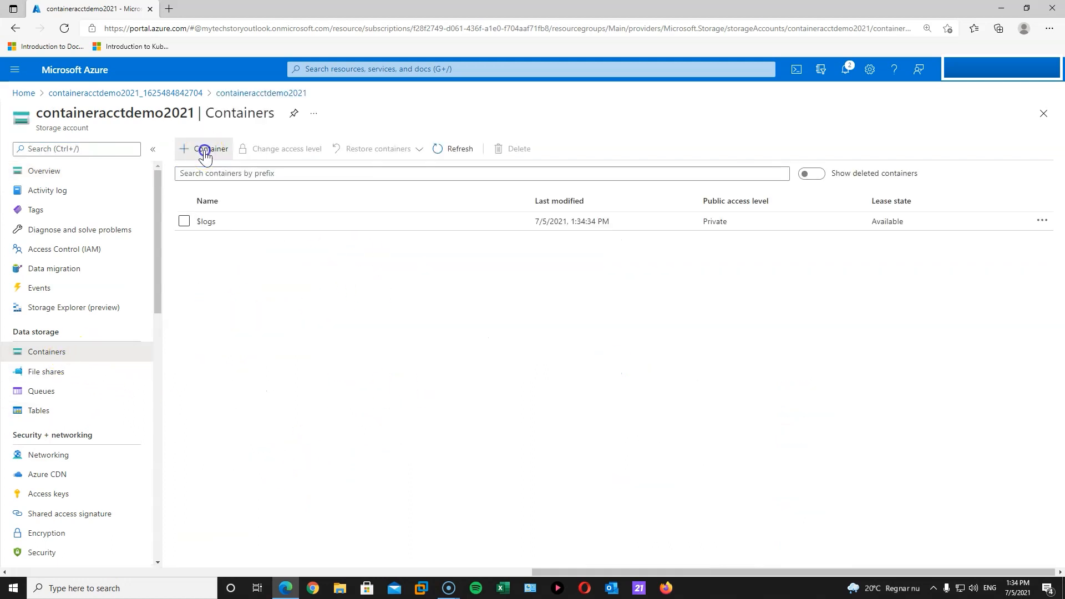
click(195, 149)
click(942, 155)
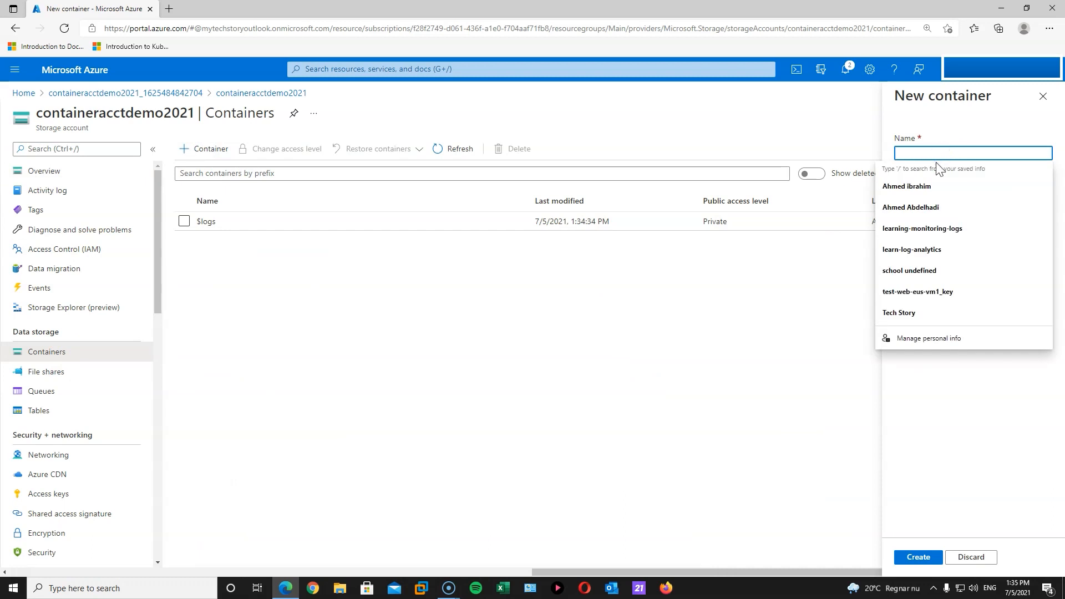
text(life)
click(935, 216)
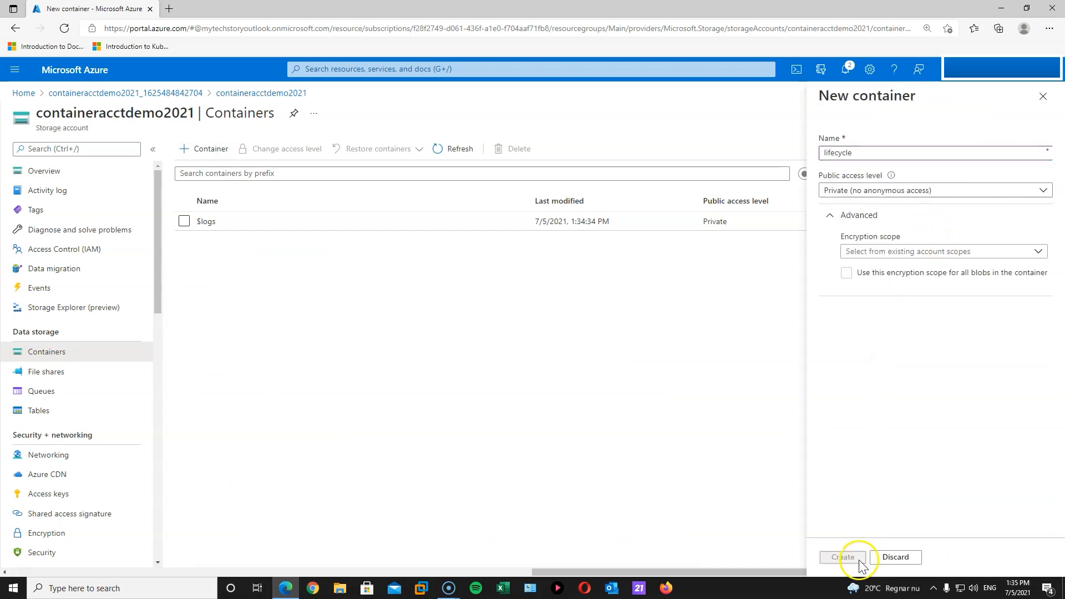
click(918, 557)
Step: Start a blob upload in the lifecycle container and choose all five photos from the photos-master folder
click(208, 241)
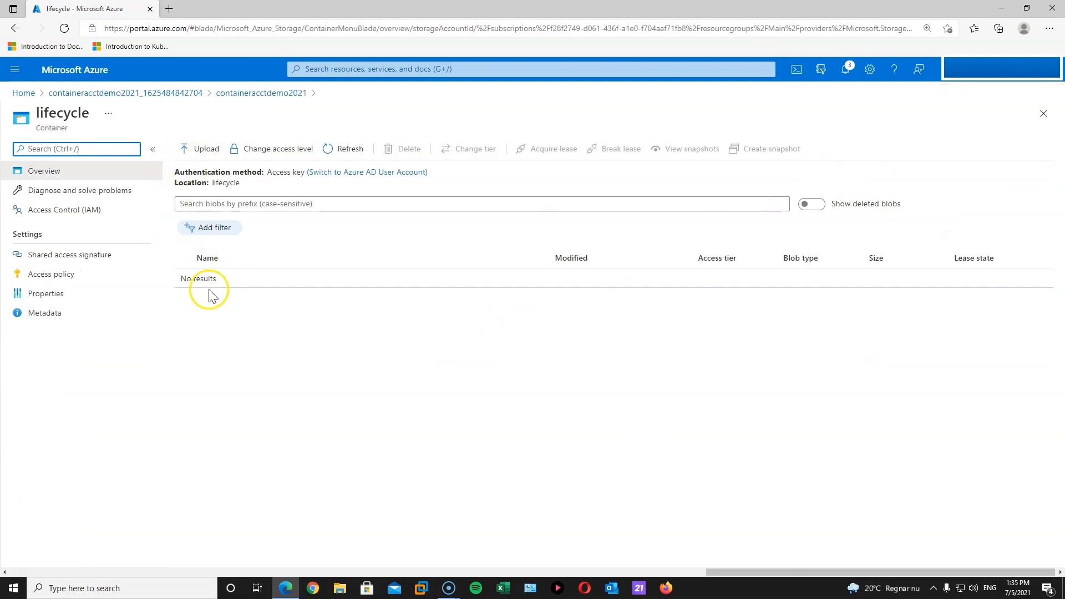
click(201, 151)
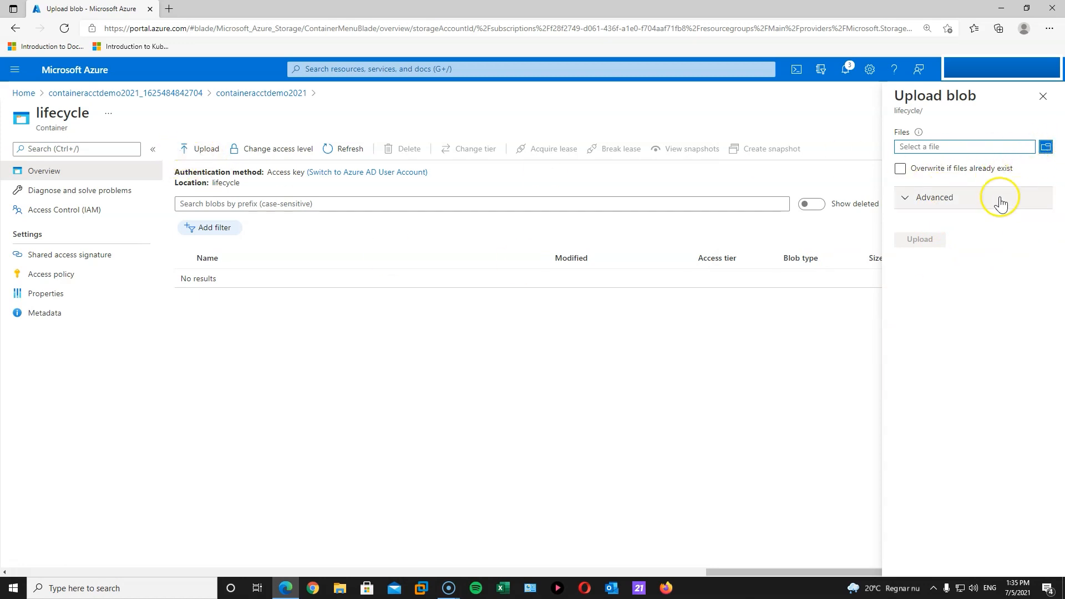
click(1046, 148)
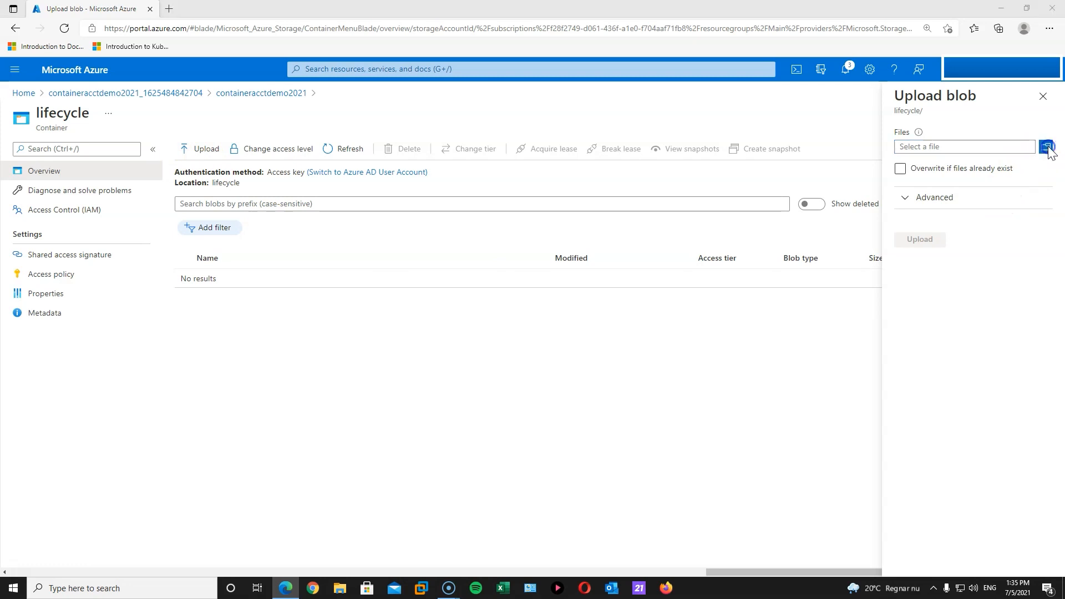
double_click(122, 146)
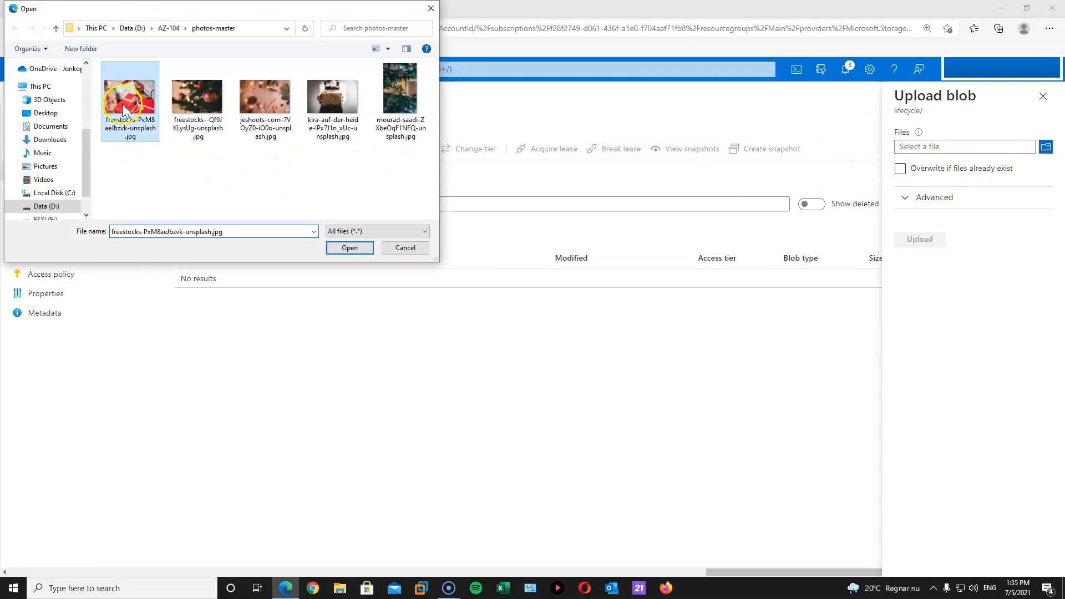
click(921, 239)
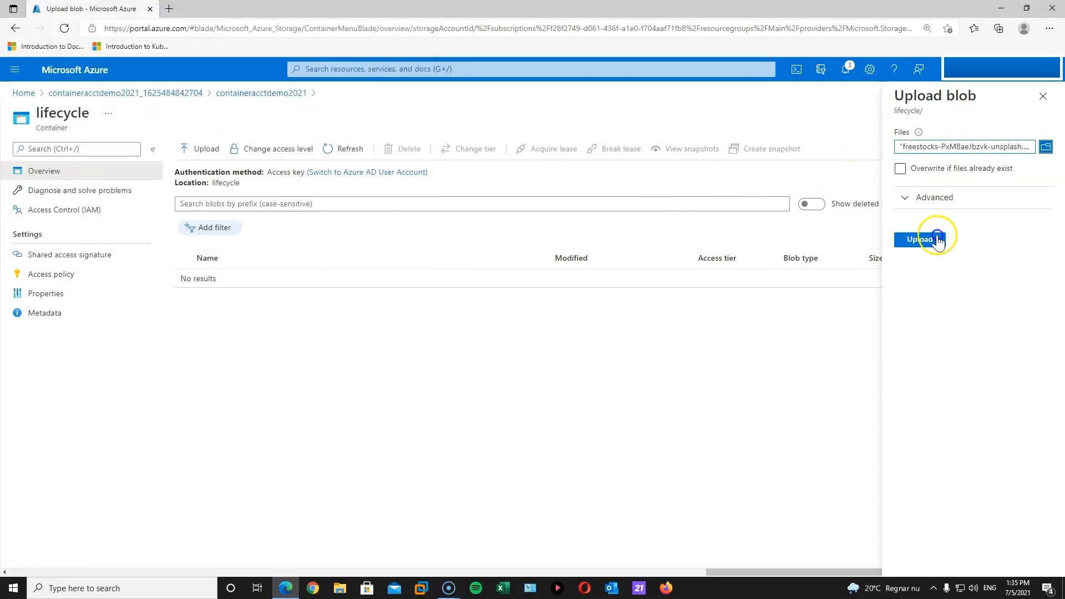
click(1046, 147)
drag(404, 173, 102, 109)
click(345, 248)
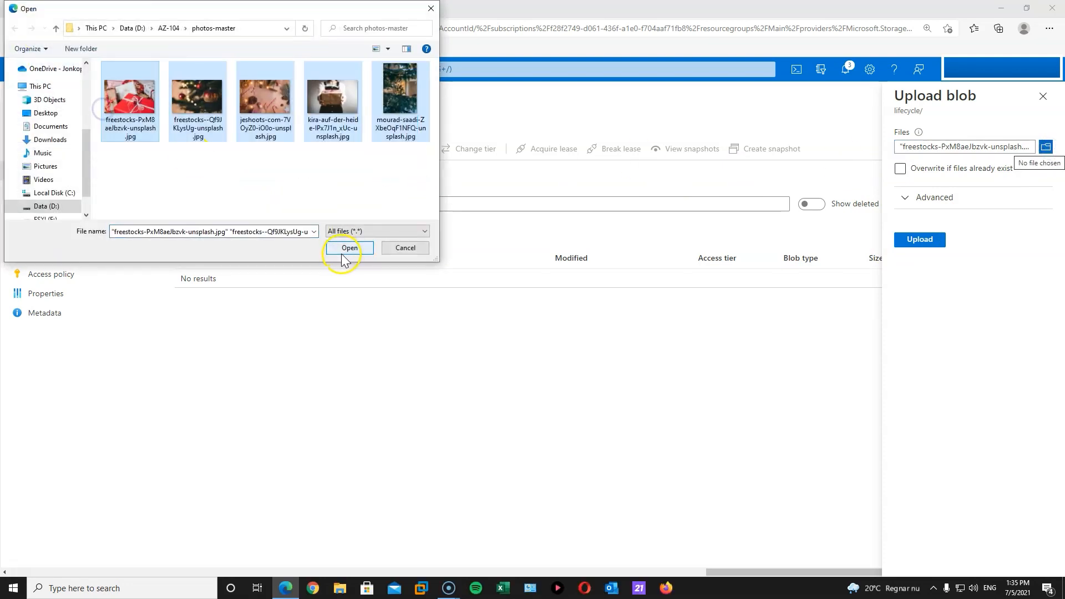
Step: Upload the chosen photos to a folder named images and check that folder's contents in the container
click(936, 207)
scroll(884, 393, down, 1)
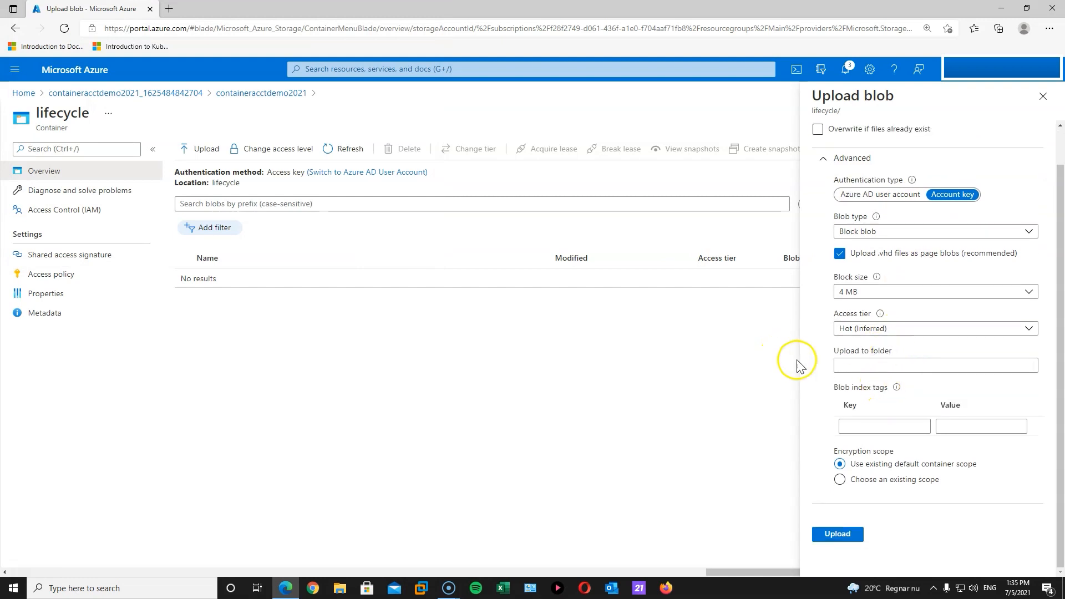
click(861, 364)
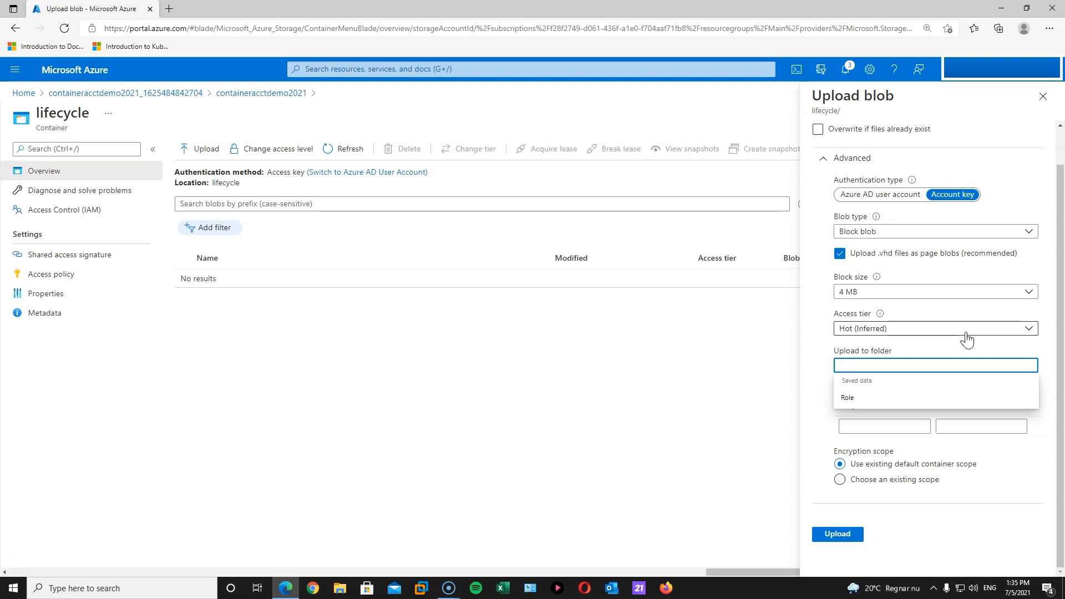
text(images)
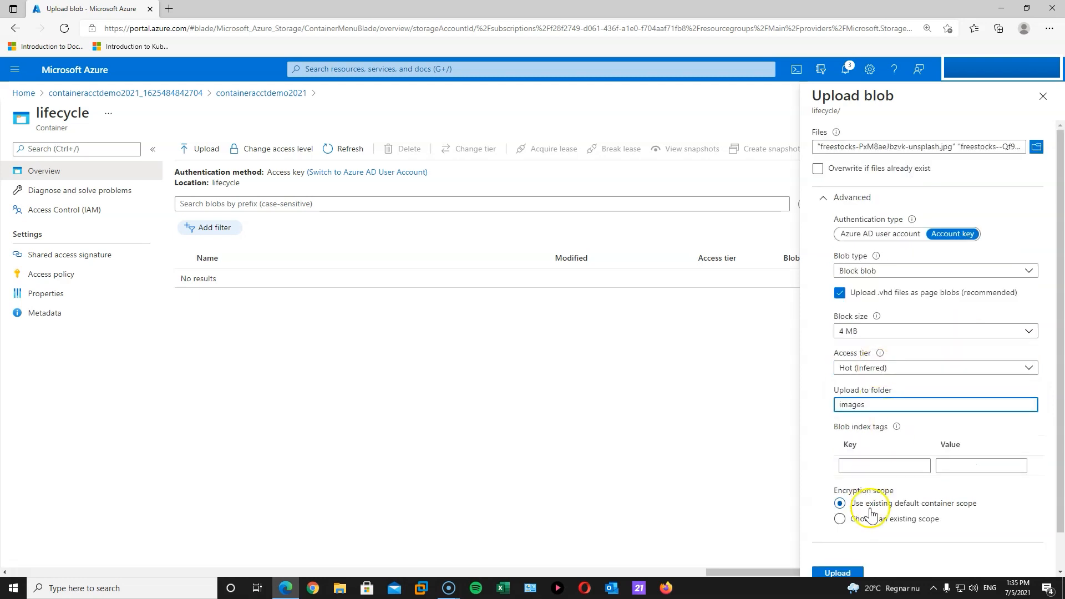
click(837, 533)
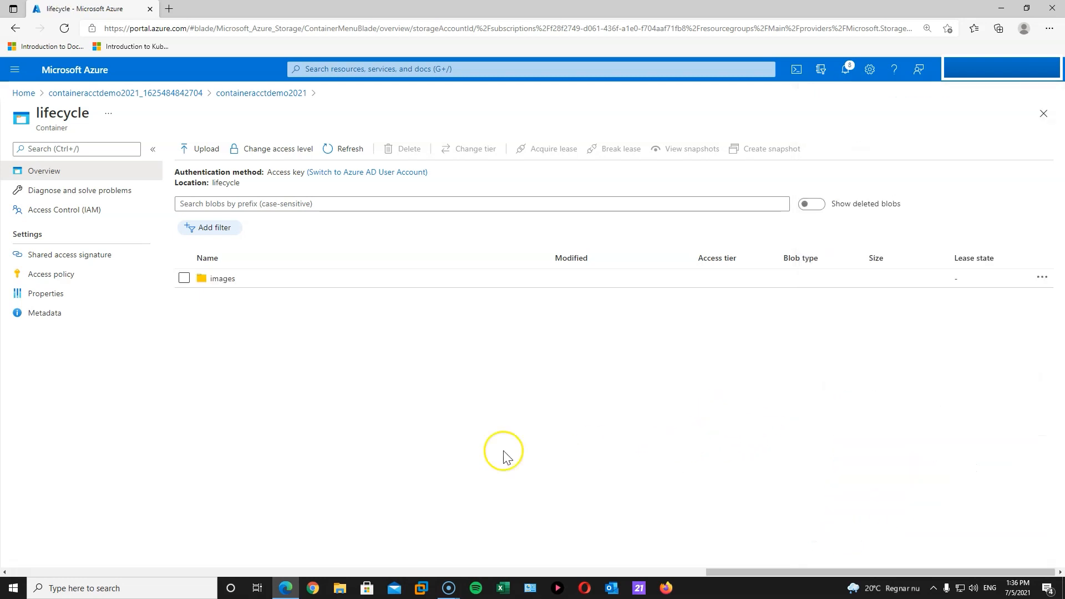
click(222, 285)
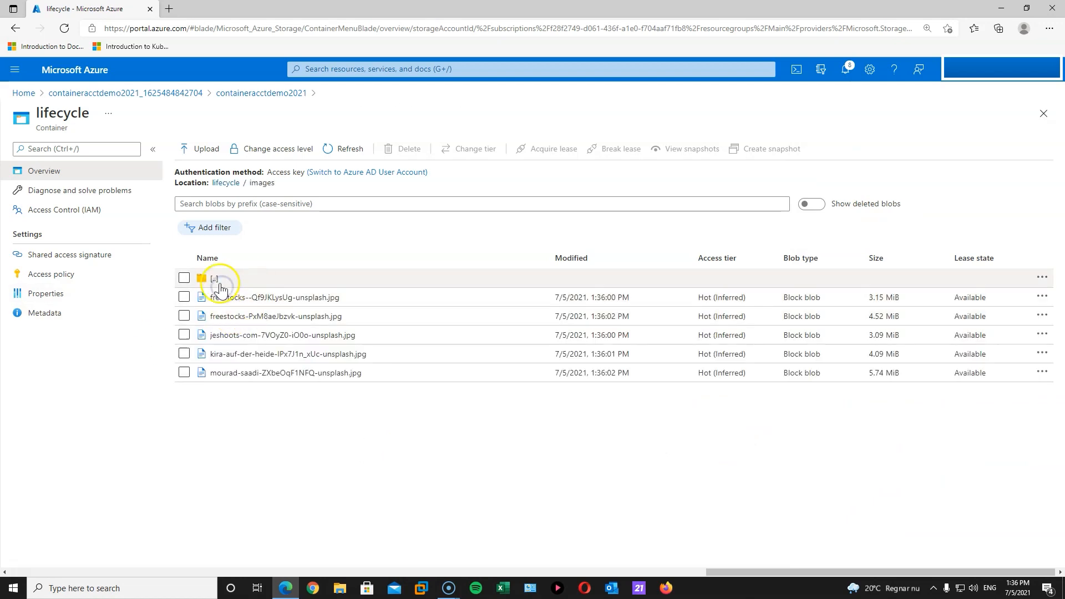
click(233, 285)
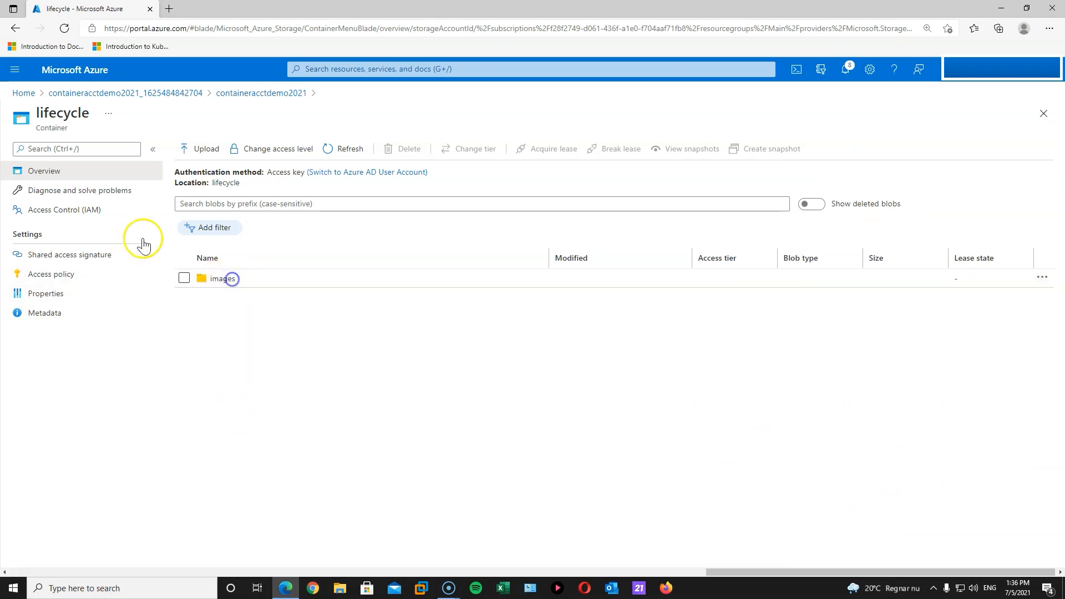
Step: Return to the containeracctdemo2021 storage account and open its lifecycle management settings
click(124, 95)
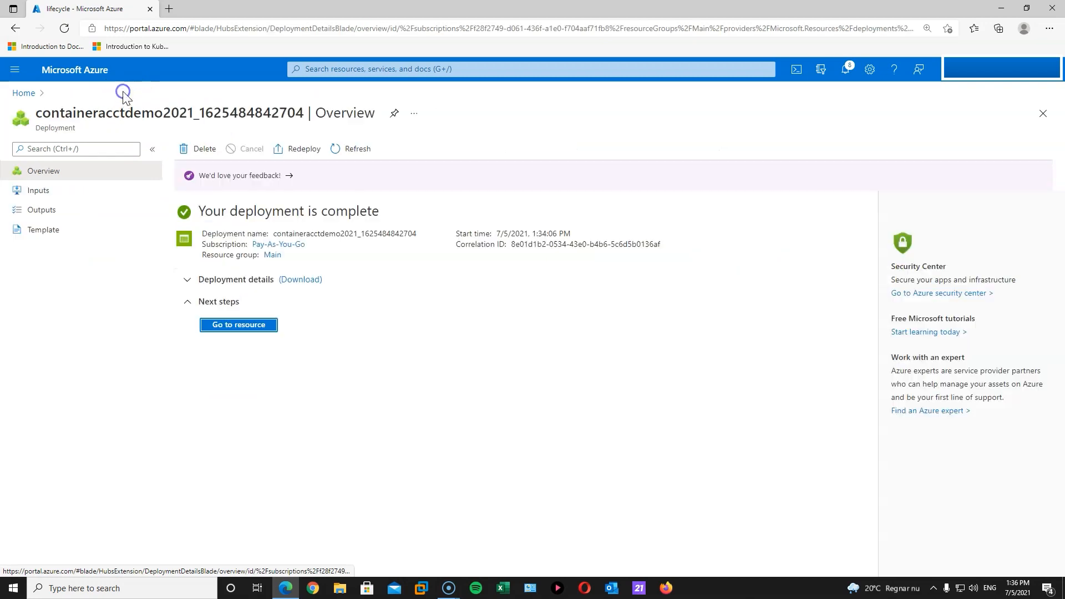
click(251, 324)
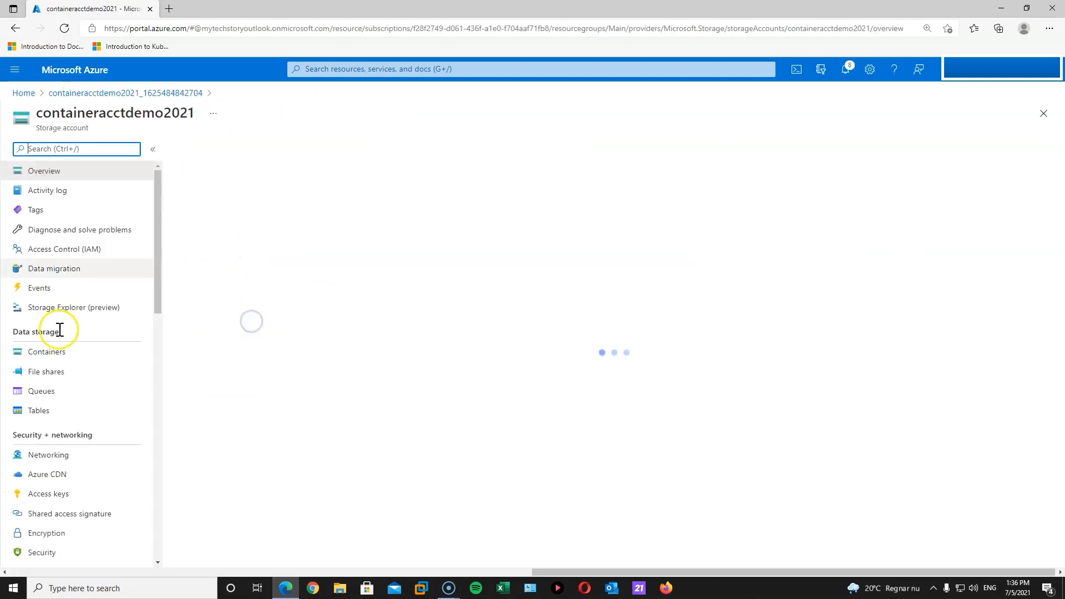
scroll(104, 403, down, 1)
scroll(89, 410, down, 1)
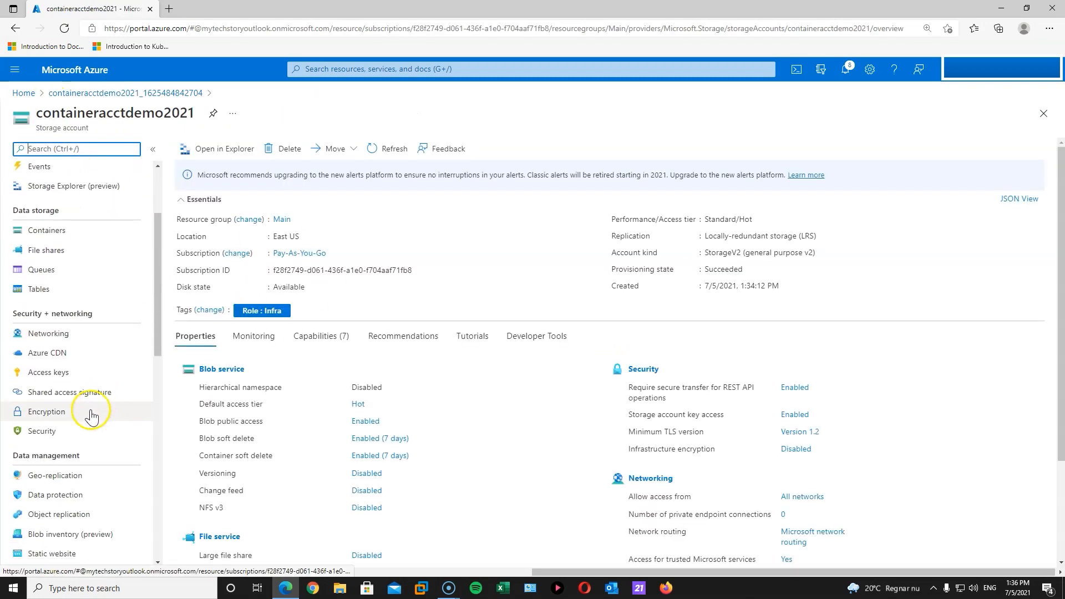
scroll(81, 444, down, 1)
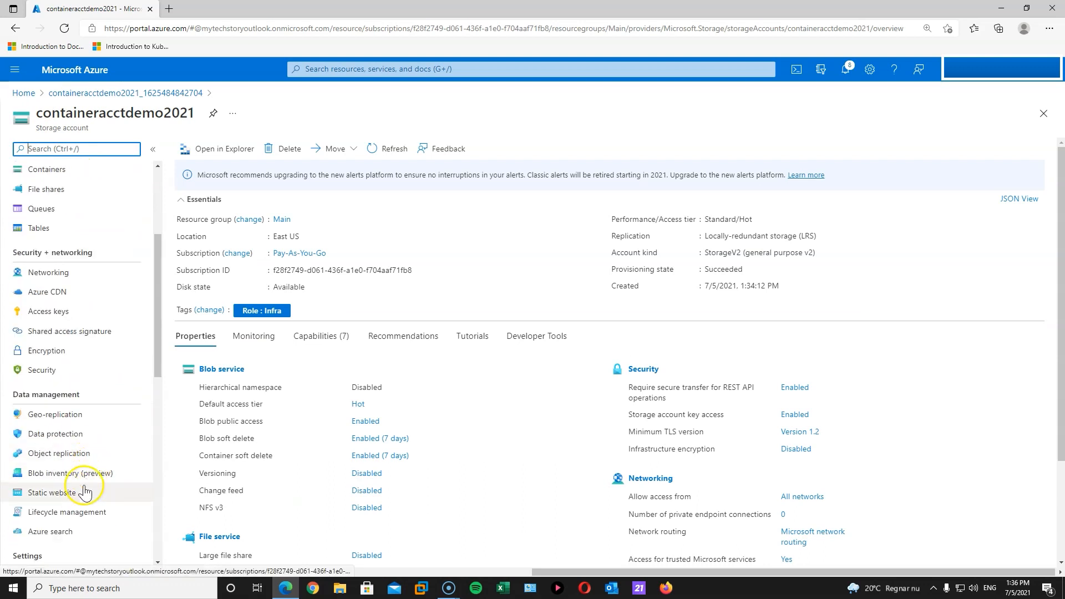
click(89, 523)
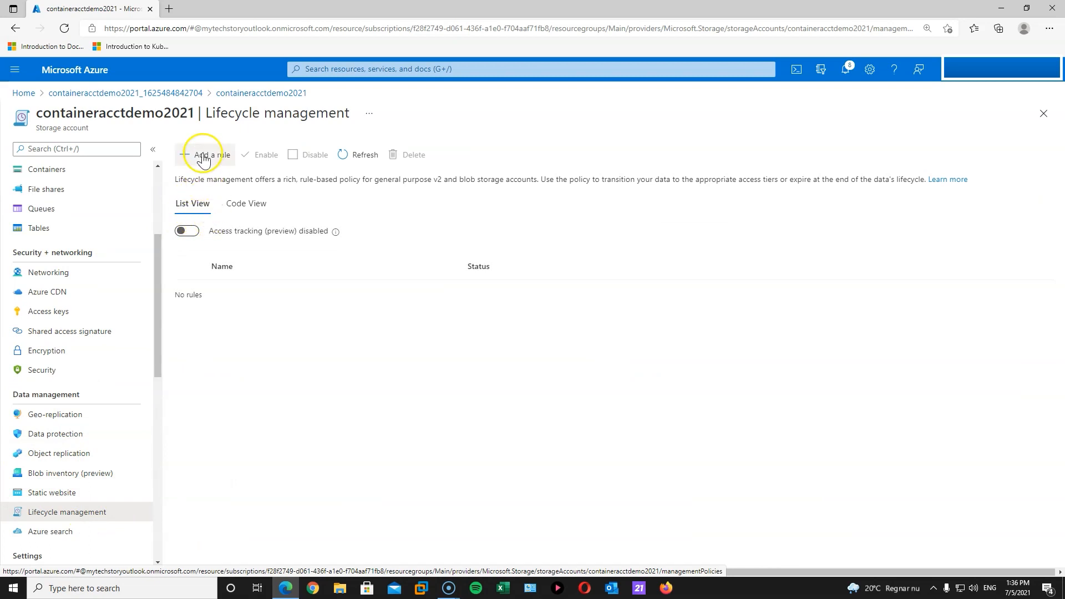
Step: Start a lifecycle rule named Savings, limit its scope to blobs with filters, and continue to the base blob conditions
click(204, 158)
click(83, 232)
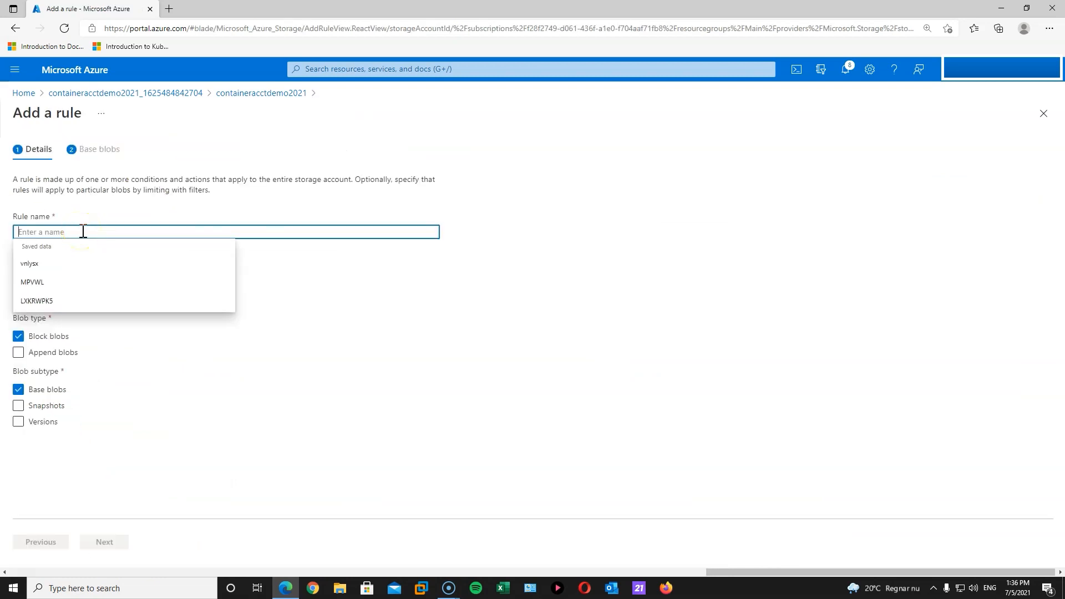
text(Savings)
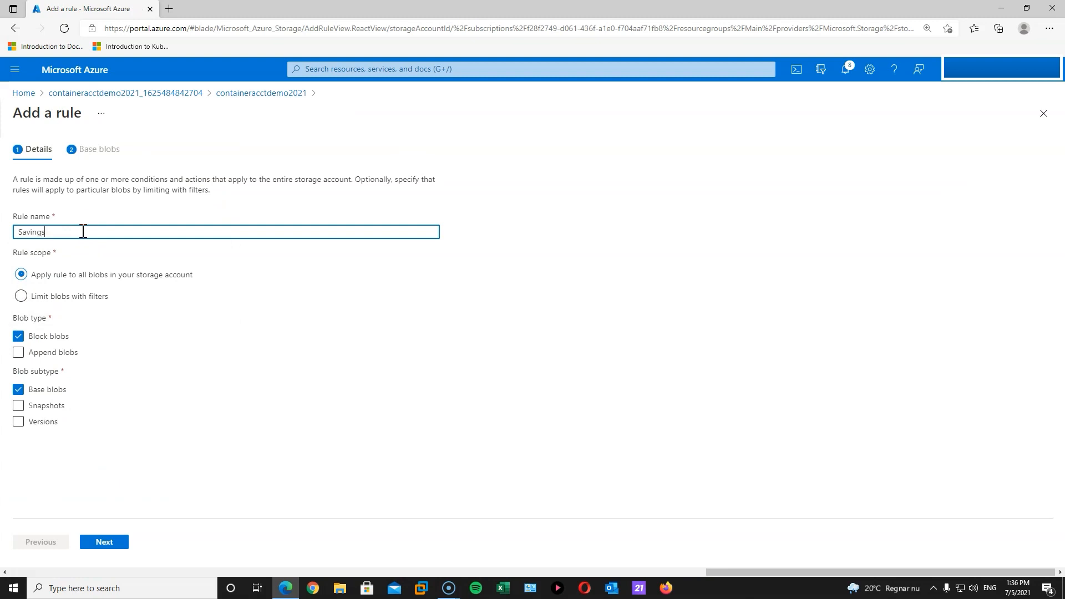
click(56, 300)
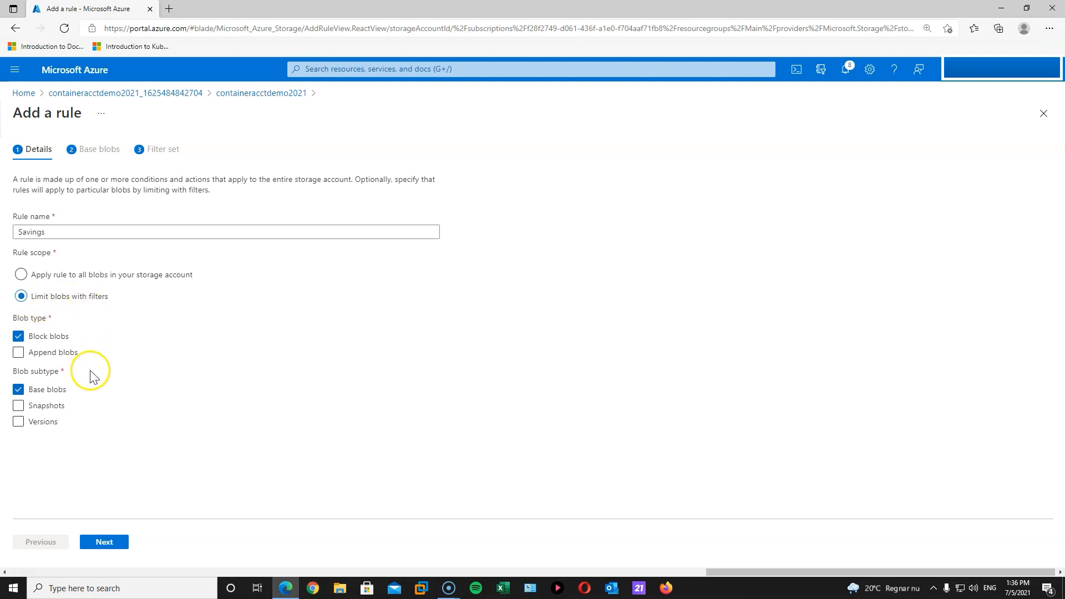
click(107, 544)
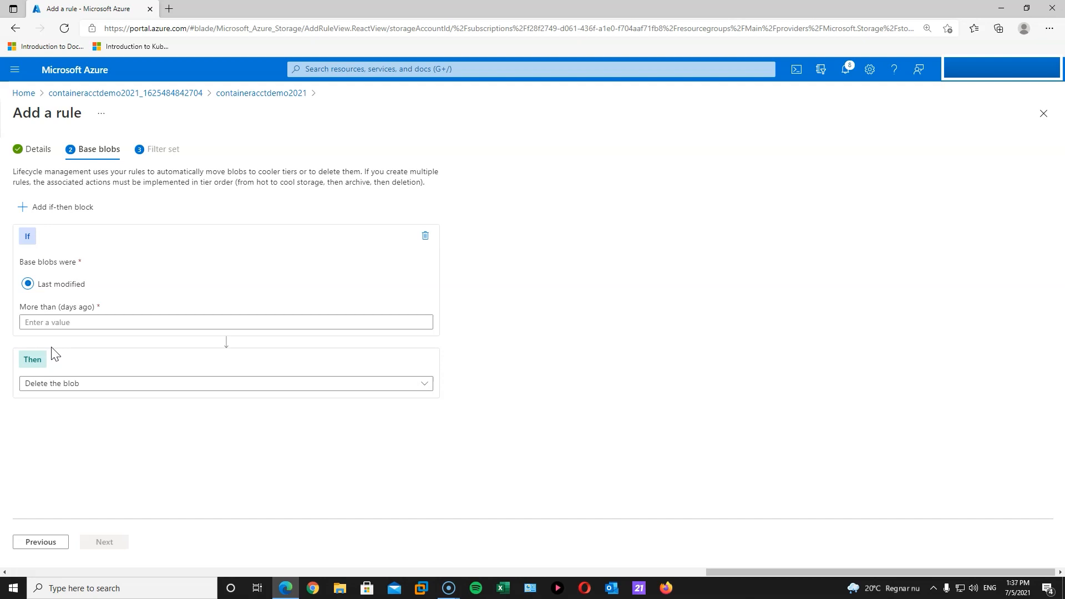
Step: Set the first condition to move base blobs to cool storage when last modified more than 30 days ago
click(46, 322)
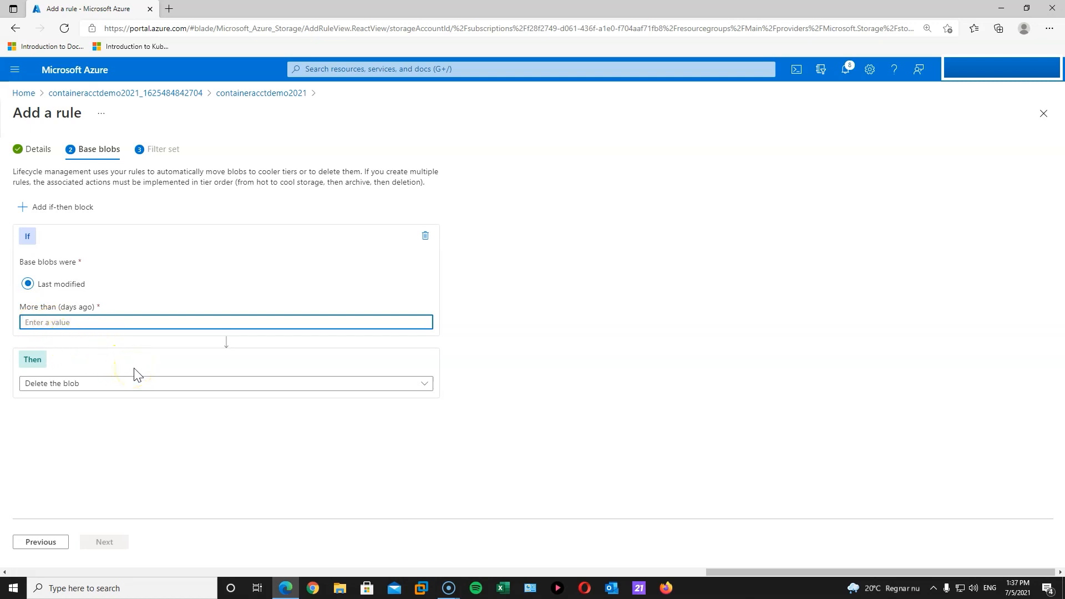
text(30)
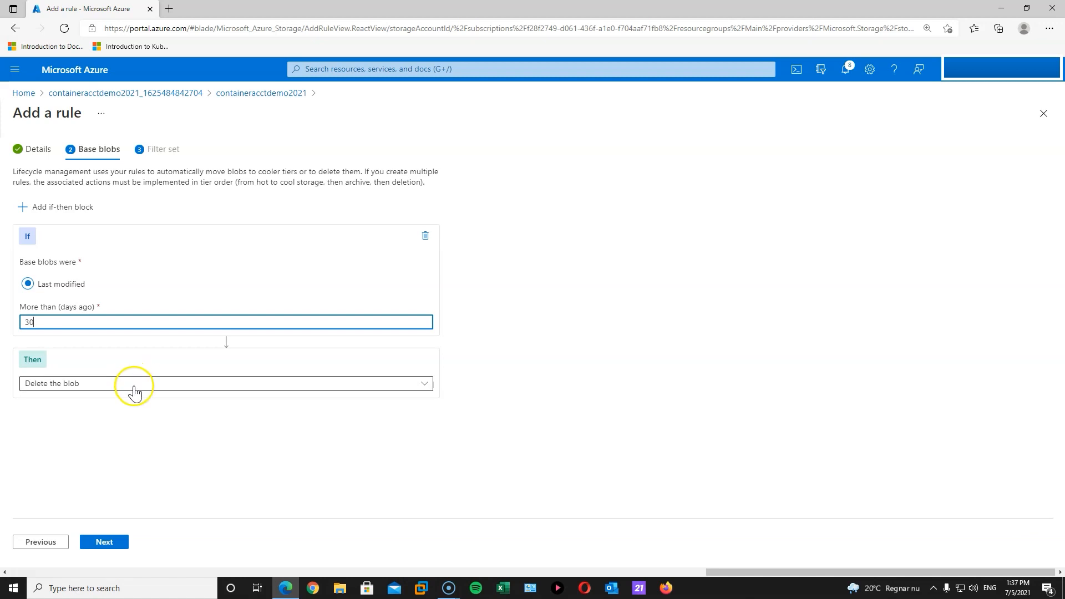
click(135, 385)
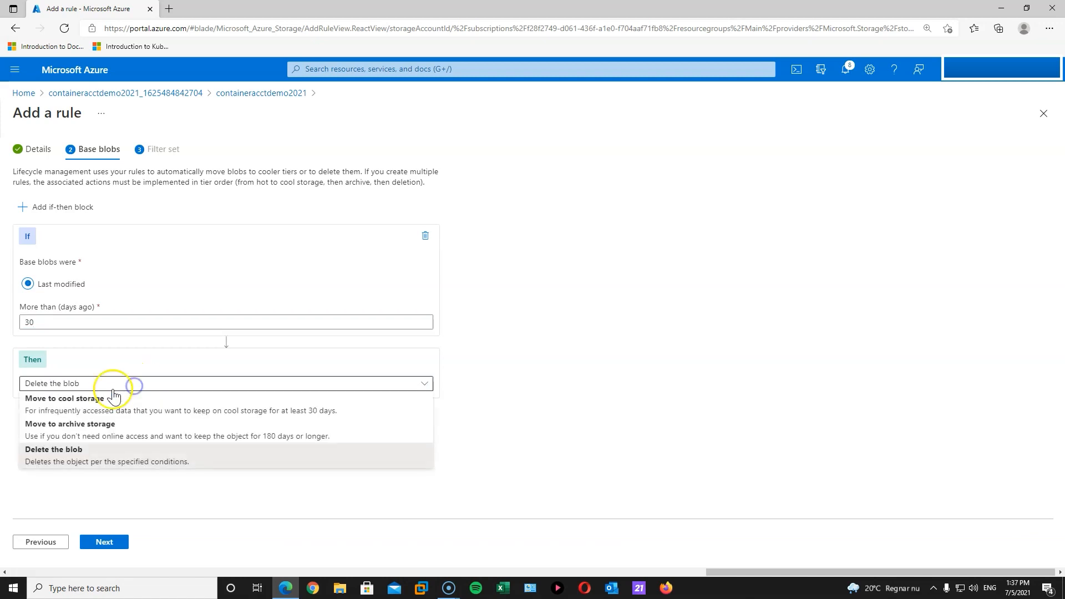
click(87, 406)
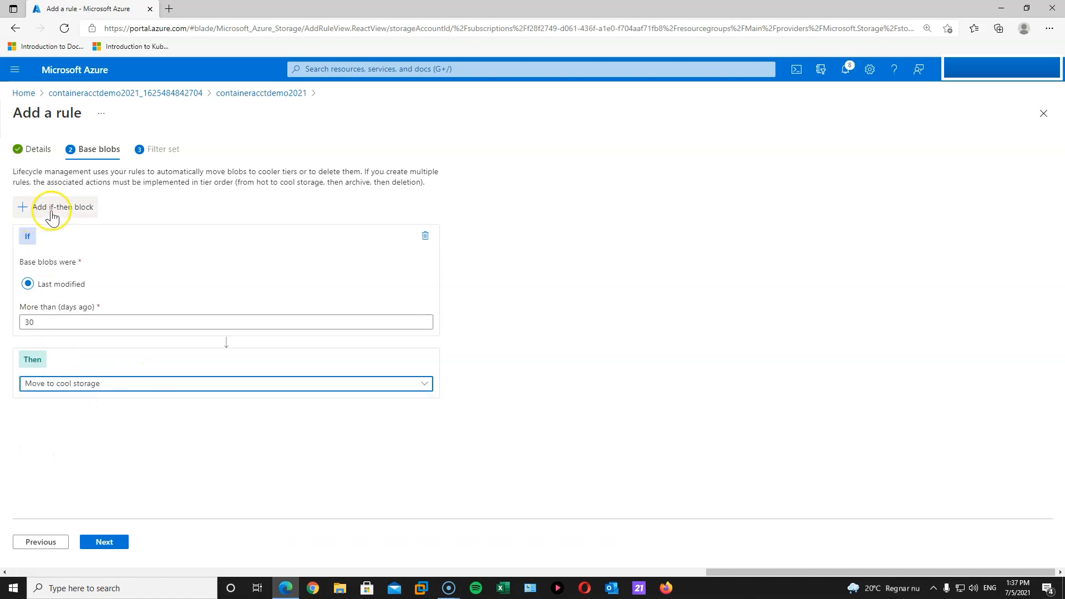
Step: Add if-then blocks that move blobs to archive storage after 90 days and delete them after 365 days, and continue to the filter set
click(23, 208)
scroll(61, 421, down, 2)
click(78, 416)
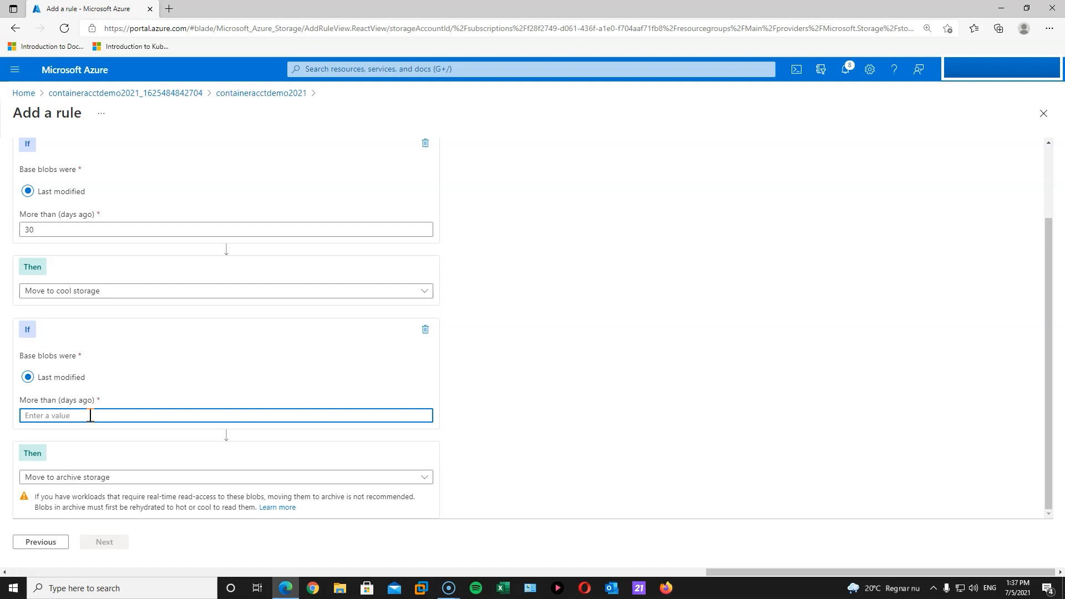
text(90)
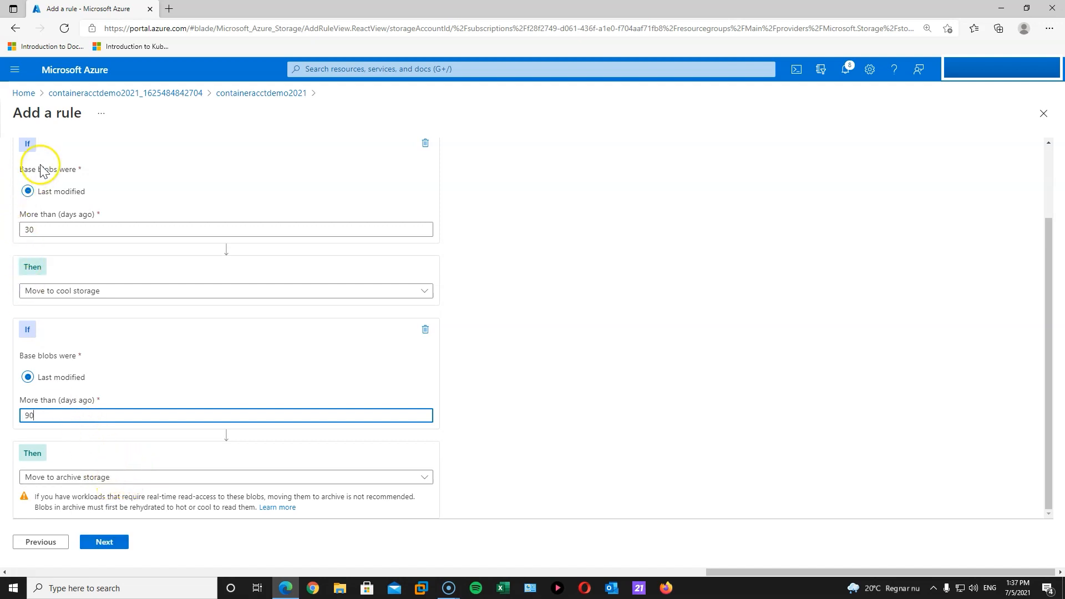
scroll(53, 177, up, 2)
click(72, 209)
text(365)
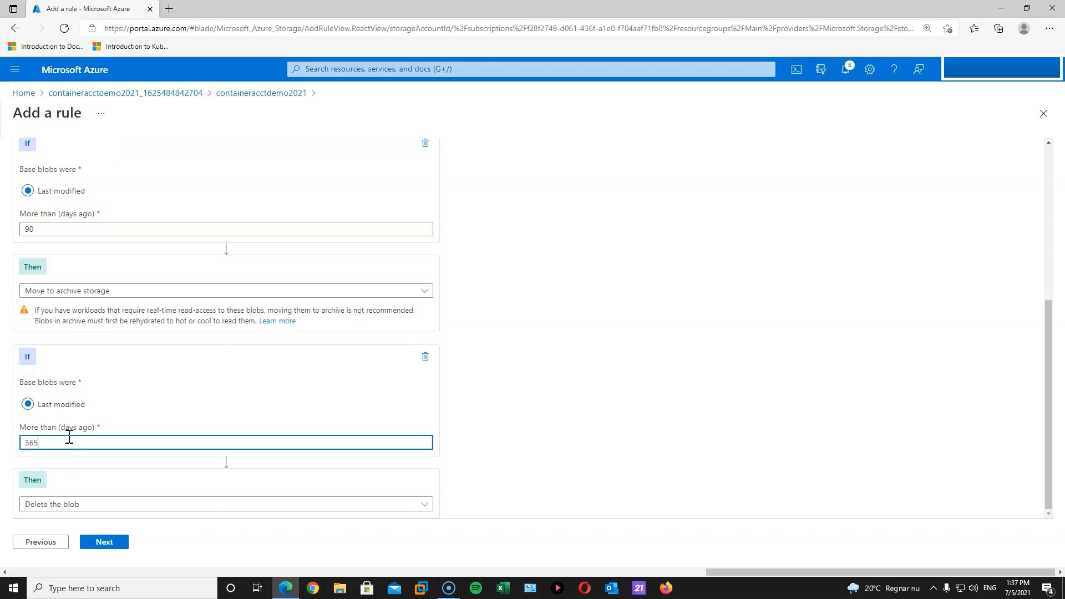
click(104, 542)
Step: Set the rule's blob prefix to lifecycle/images and add the rule to the storage account
click(67, 247)
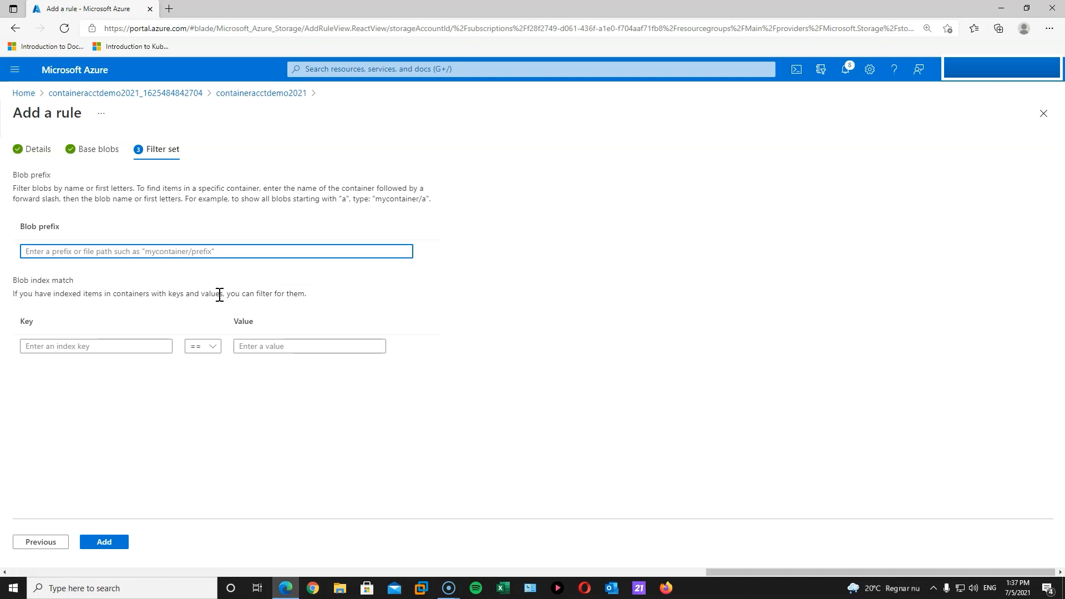
click(93, 251)
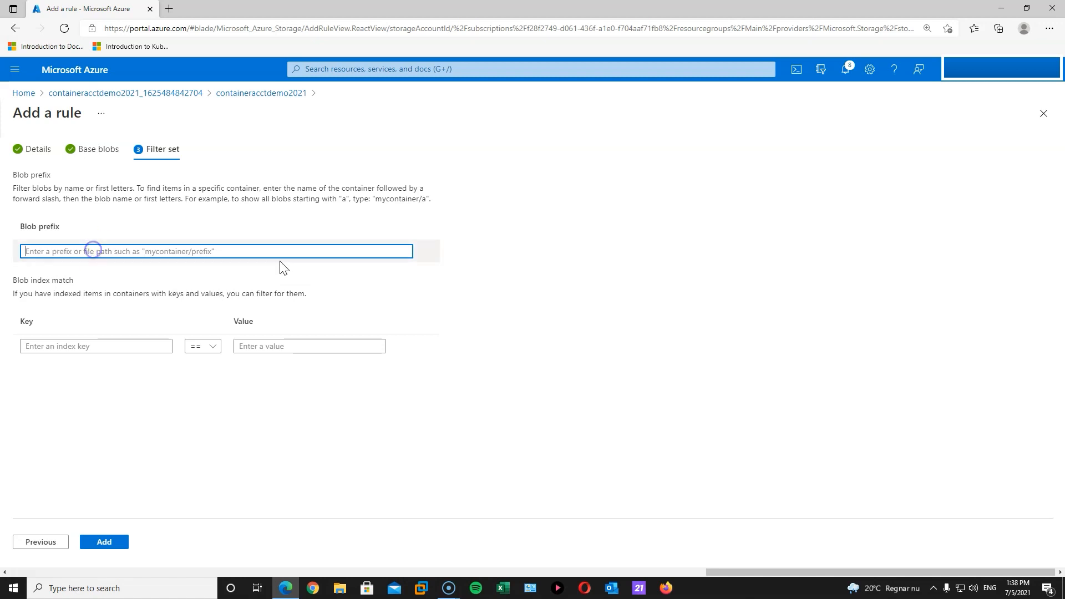
text(lifecycle/images)
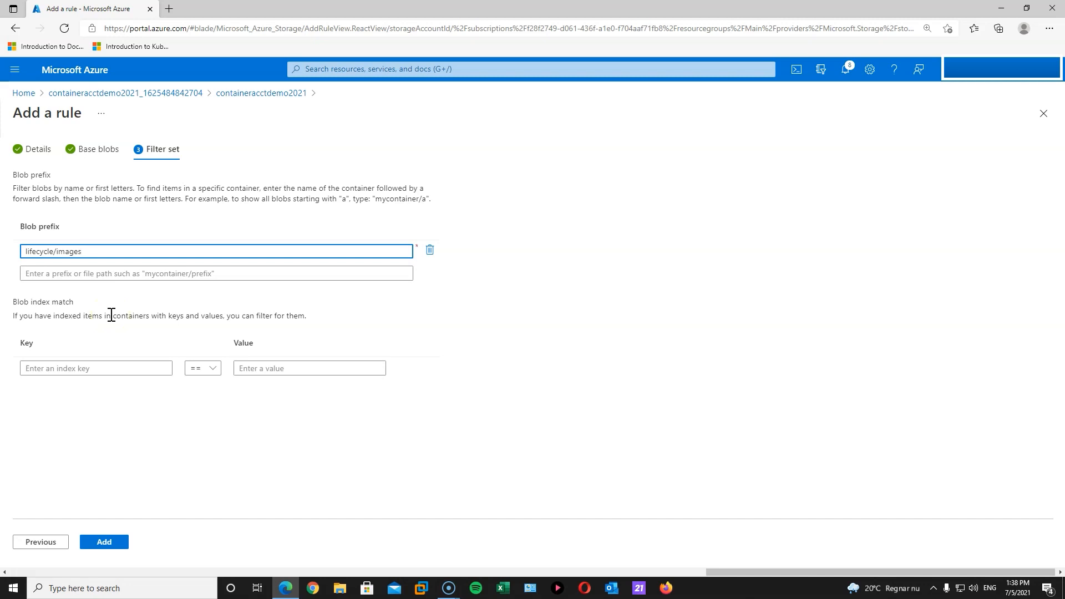
click(103, 543)
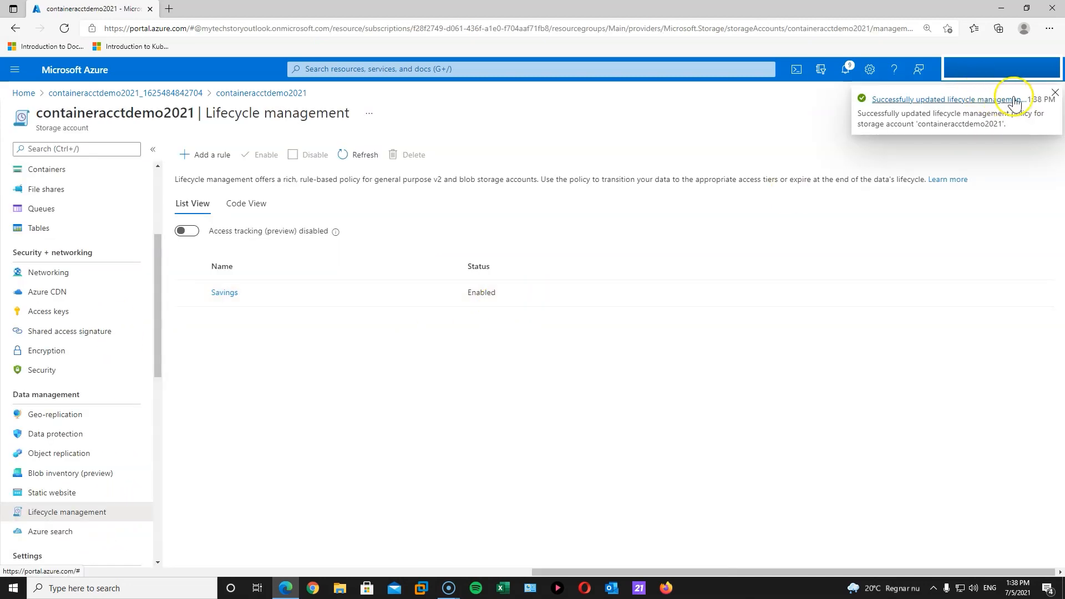
click(1055, 93)
Step: Open the Savings rule, review its base blob conditions and actions, and close it without updating
click(236, 293)
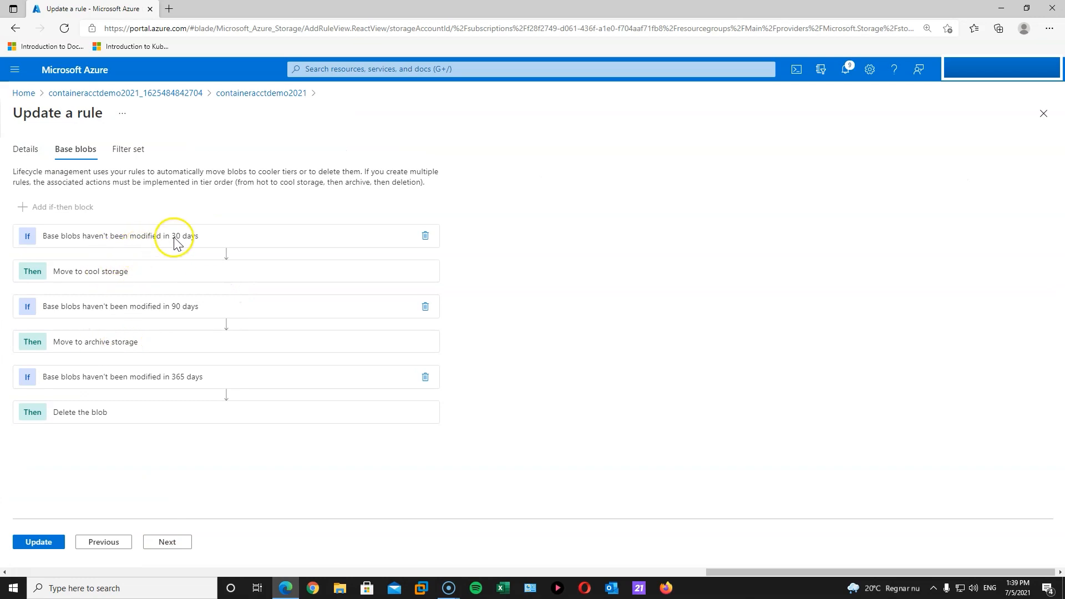
click(222, 234)
click(113, 237)
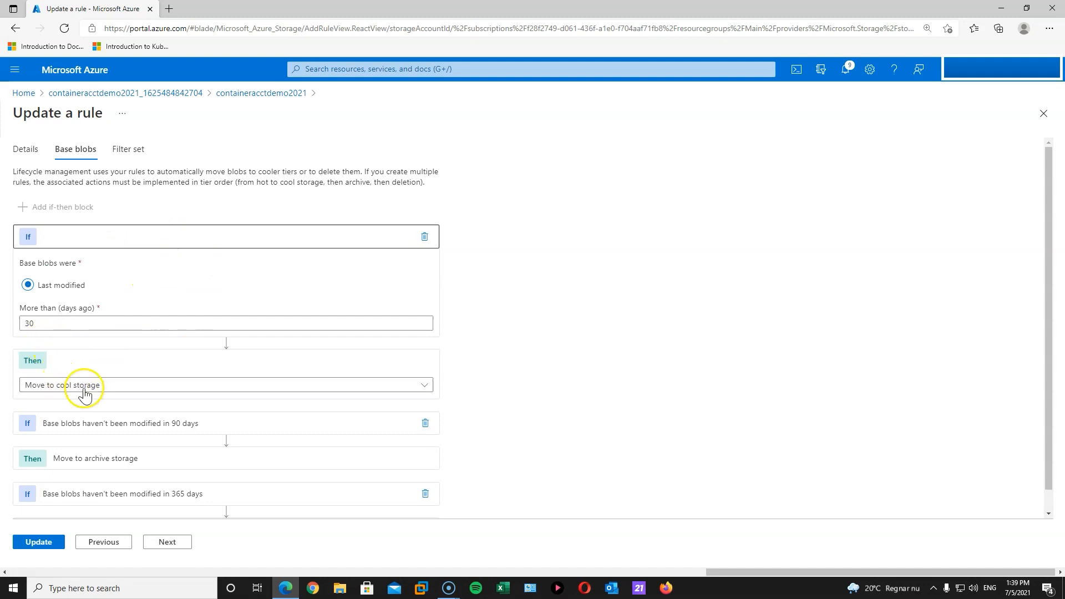
scroll(107, 375, down, 1)
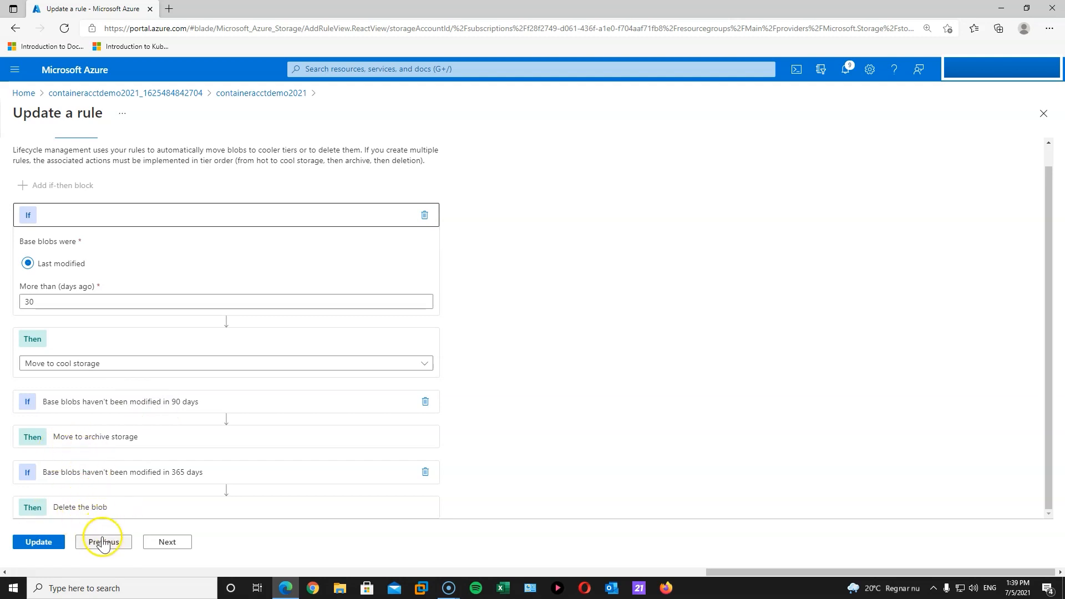
click(1044, 113)
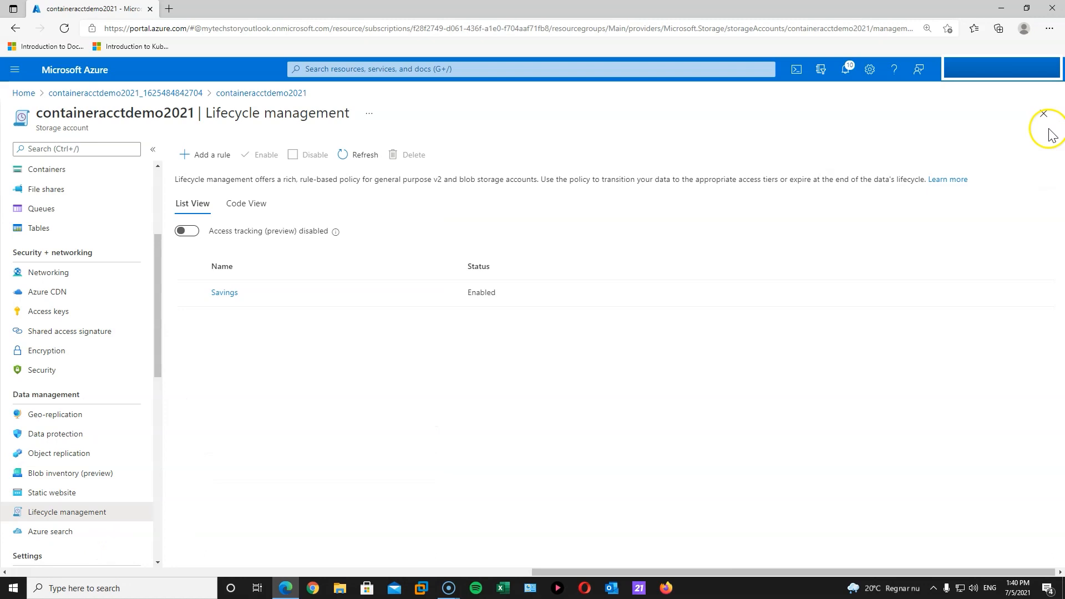